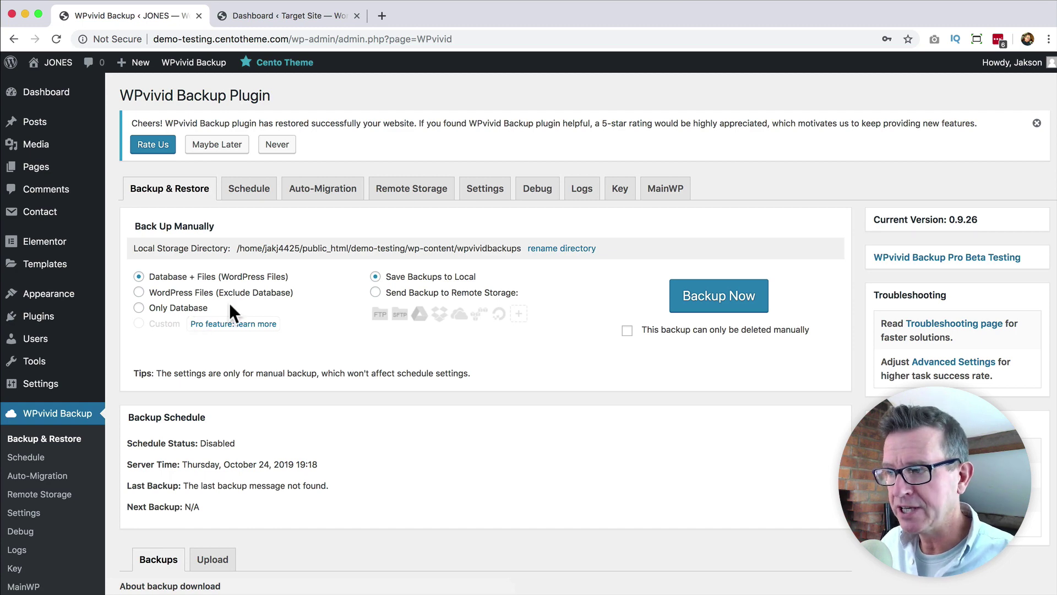
Create a manual backup of only the database in local storage, lock the new backup, and request its download.
click(165, 307)
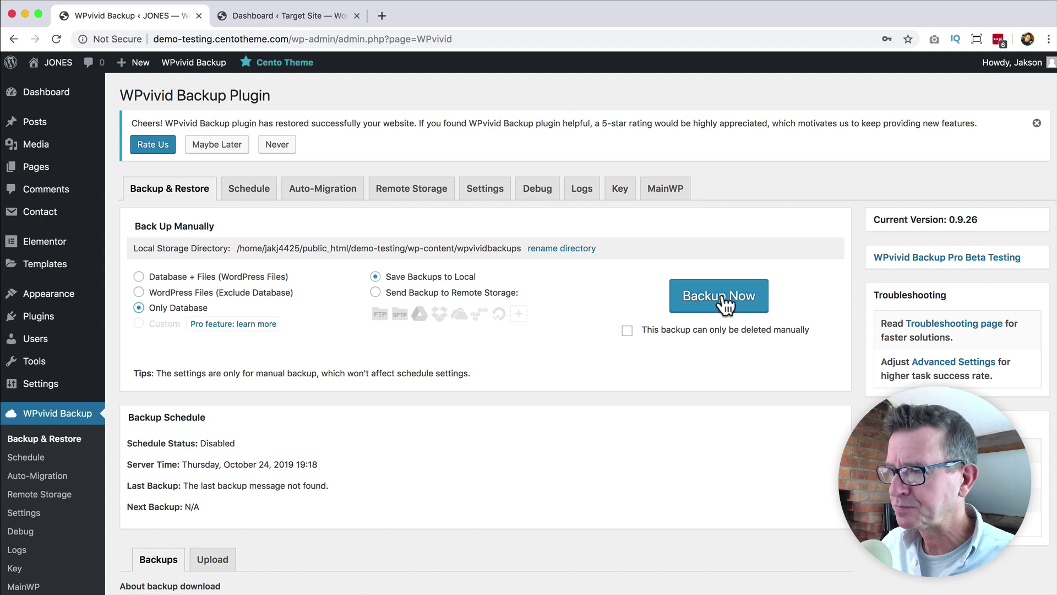
click(726, 303)
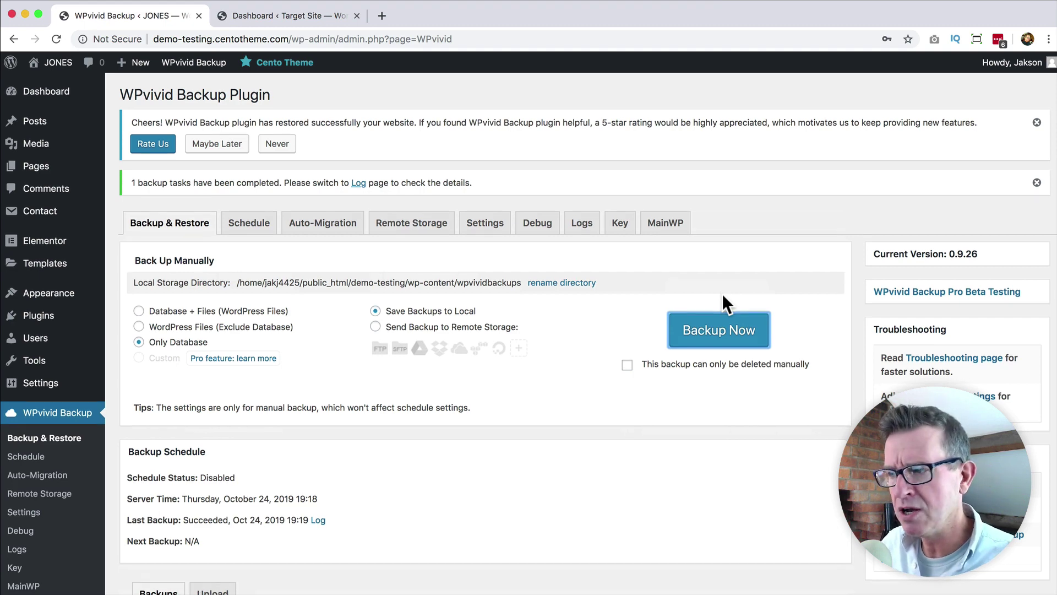
scroll(724, 294, down, 6)
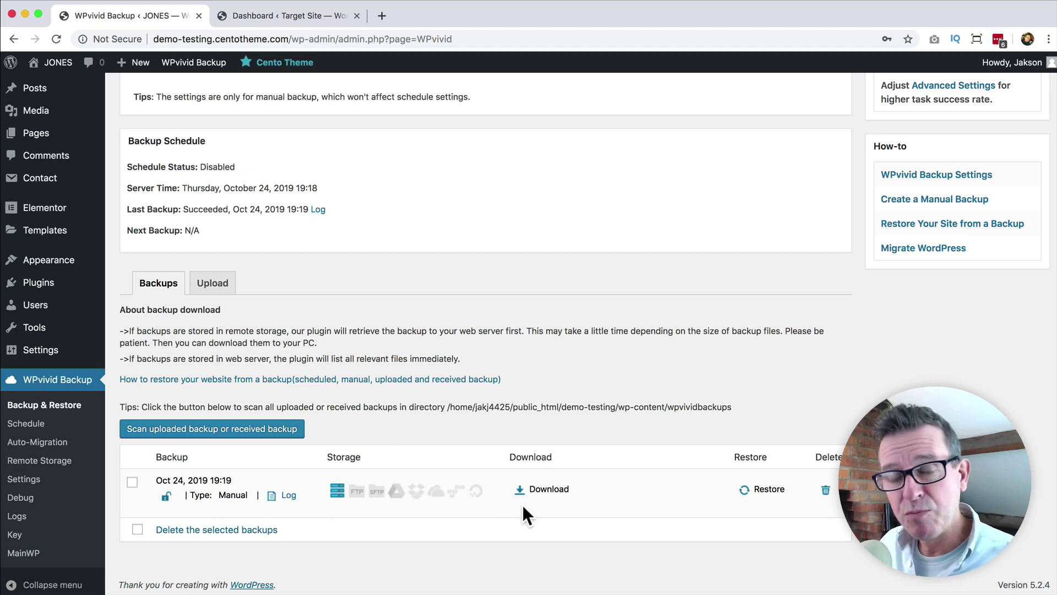
click(166, 495)
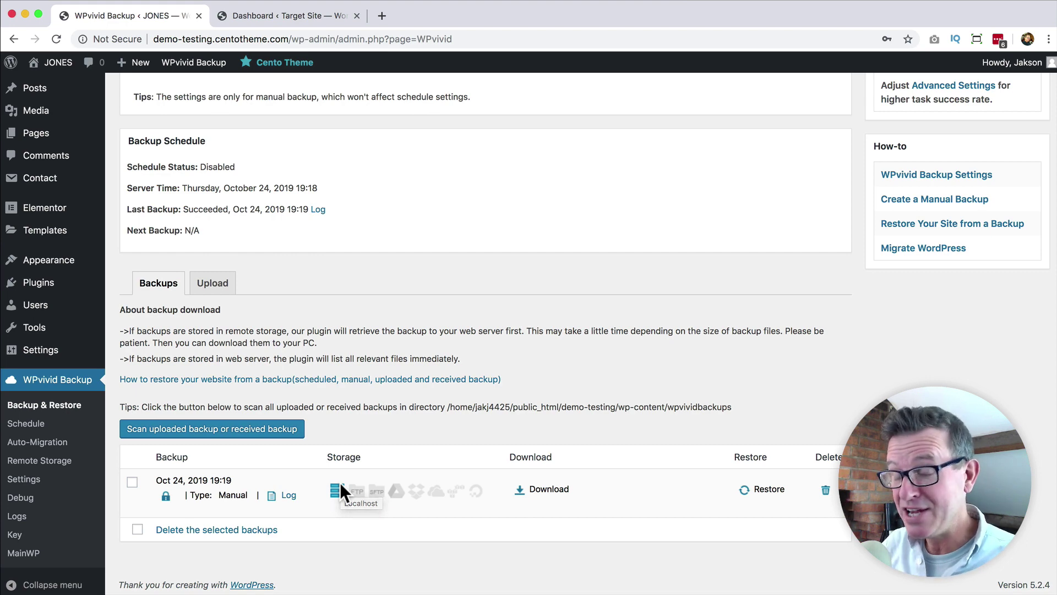
click(549, 490)
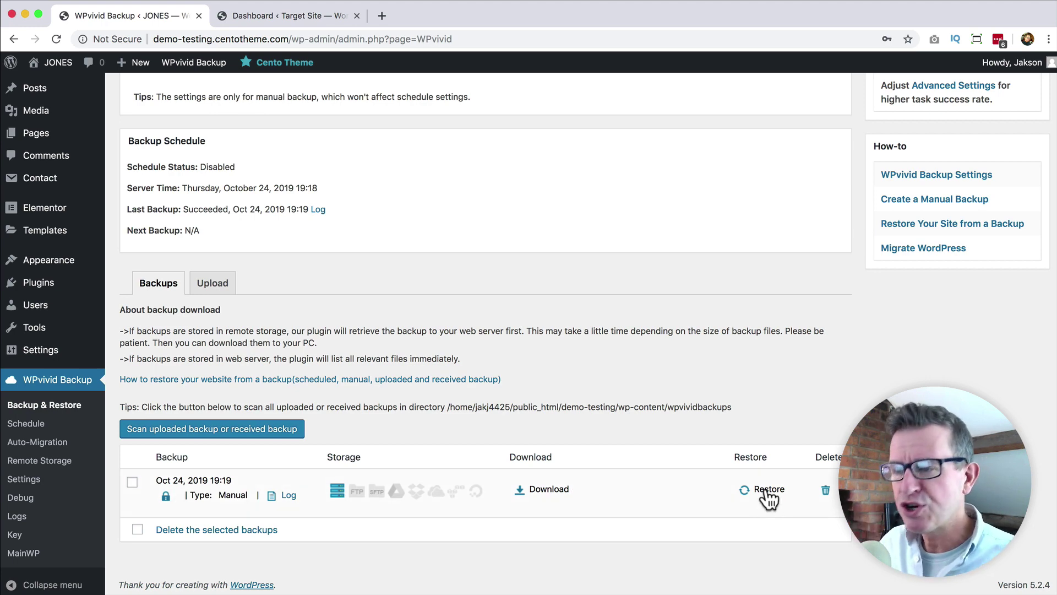
Switch to Firefox and look over the live home page of the demo-testing site.
key(super+Tab)
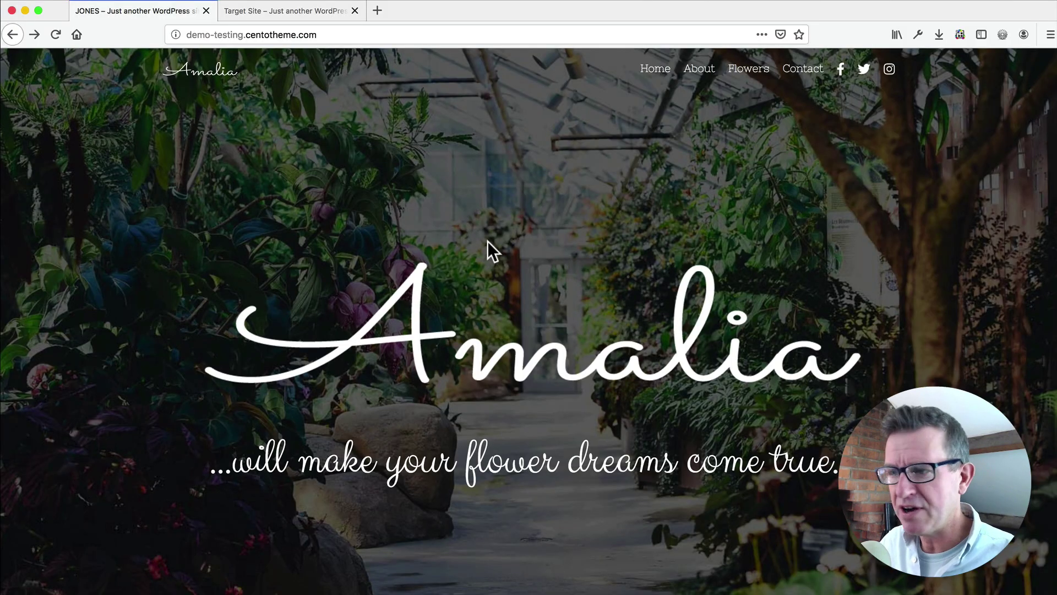
scroll(488, 241, down, 10)
scroll(488, 240, up, 10)
Switch to Chrome, move the Home page to the Trash, and reload the live site in Firefox to check the effect.
key(super+Tab)
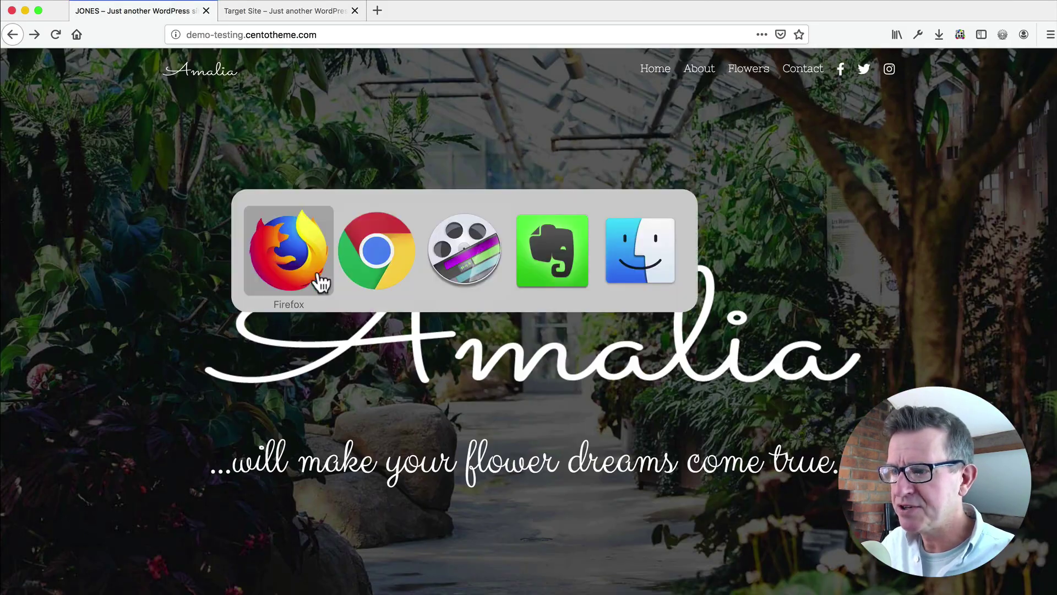
key(super+Tab)
click(37, 136)
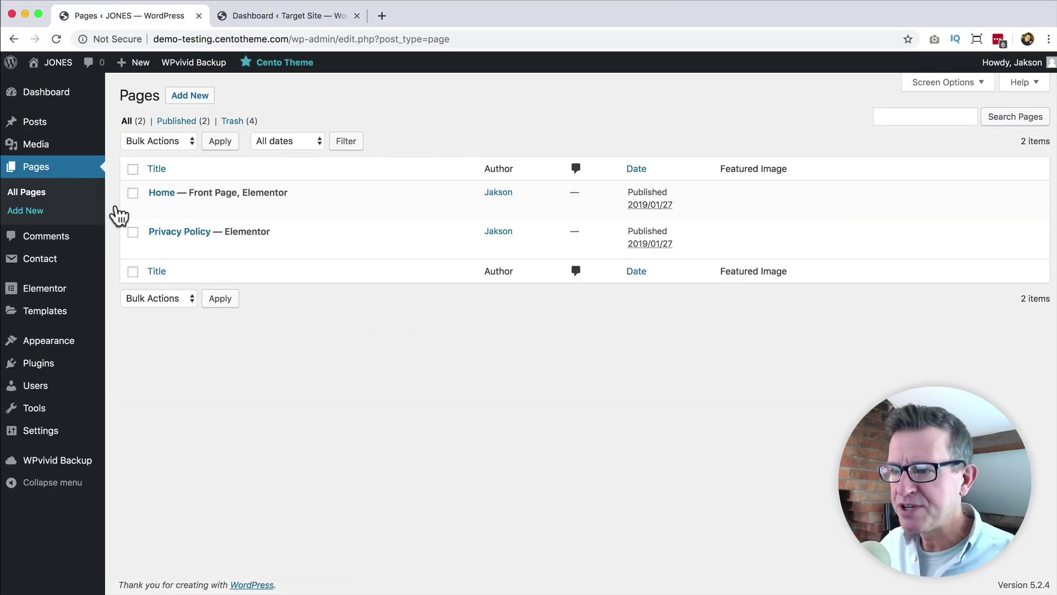
click(231, 209)
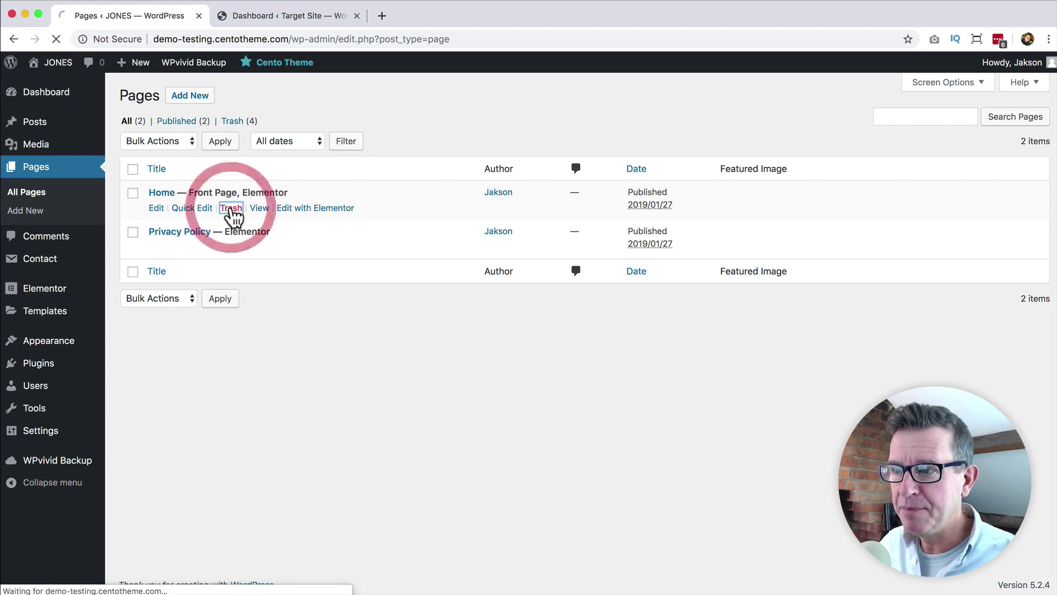
key(super+Tab)
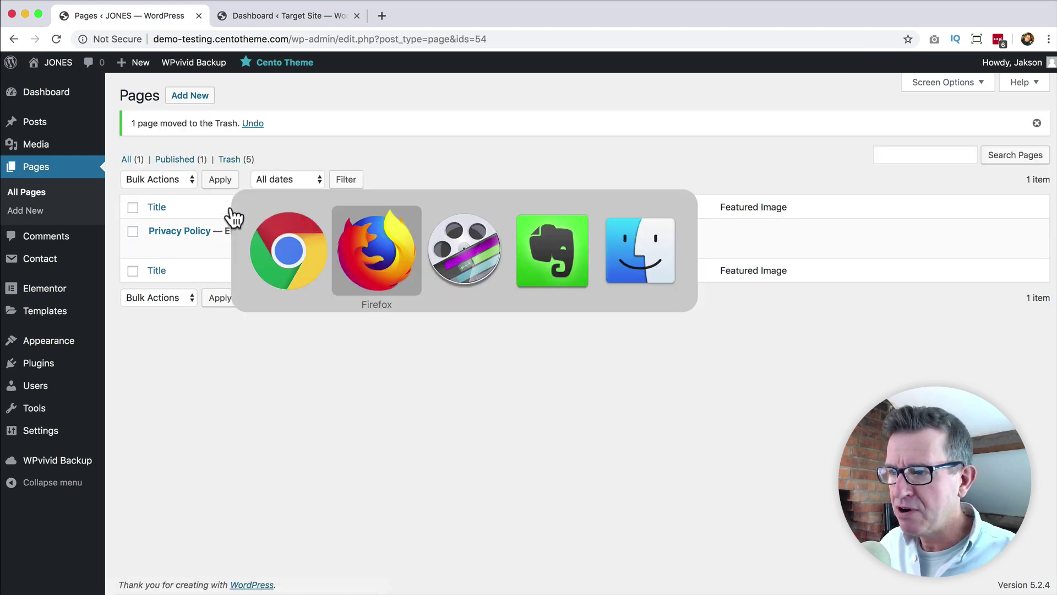
key(super+r)
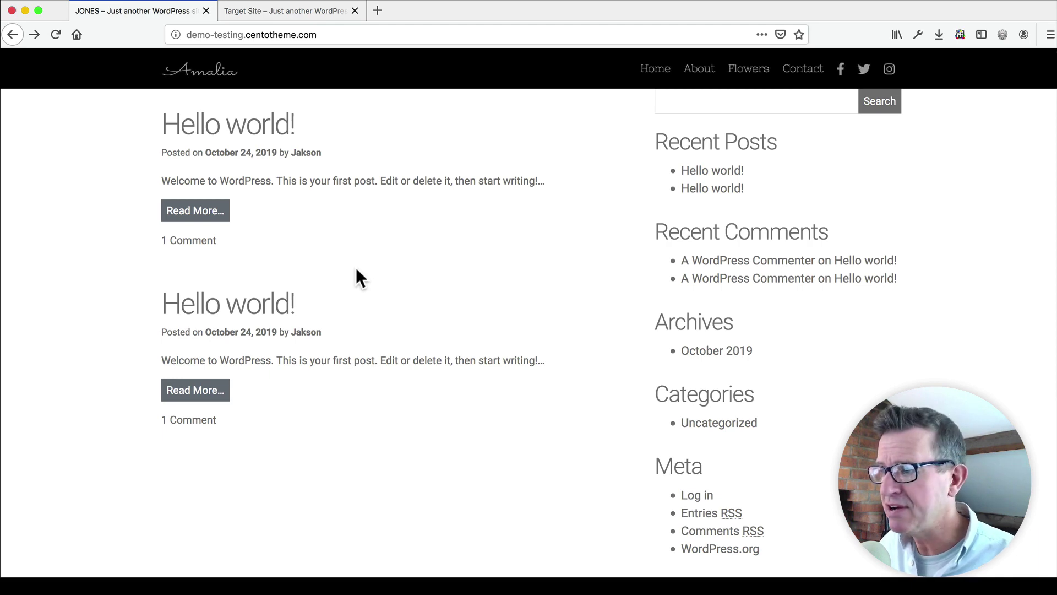
Switch to Chrome and restore the site from the WPvivid backup dated Oct 24, 2019 19:19.
key(super+Tab)
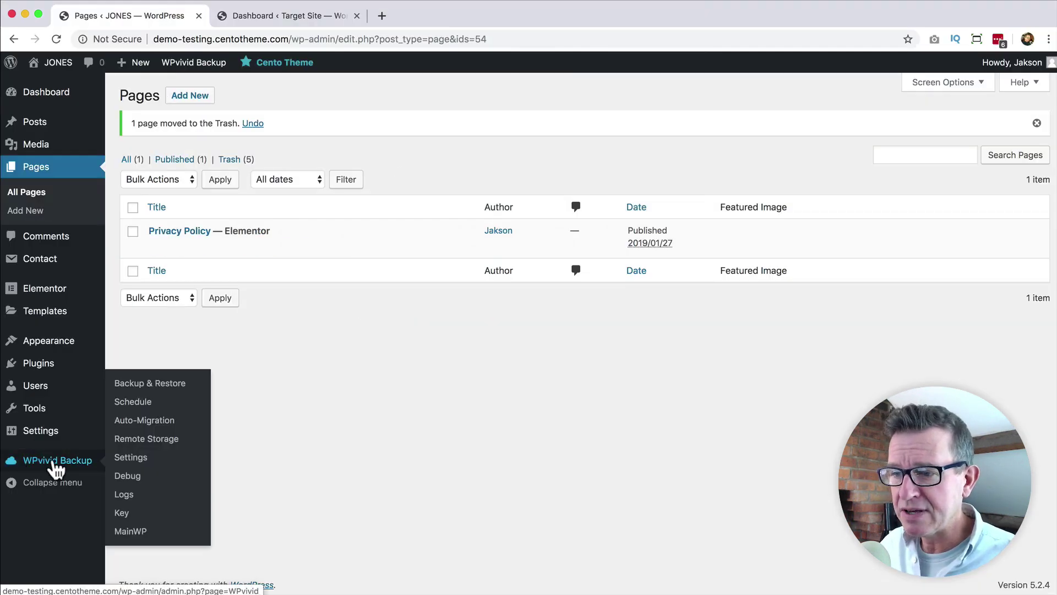
click(51, 461)
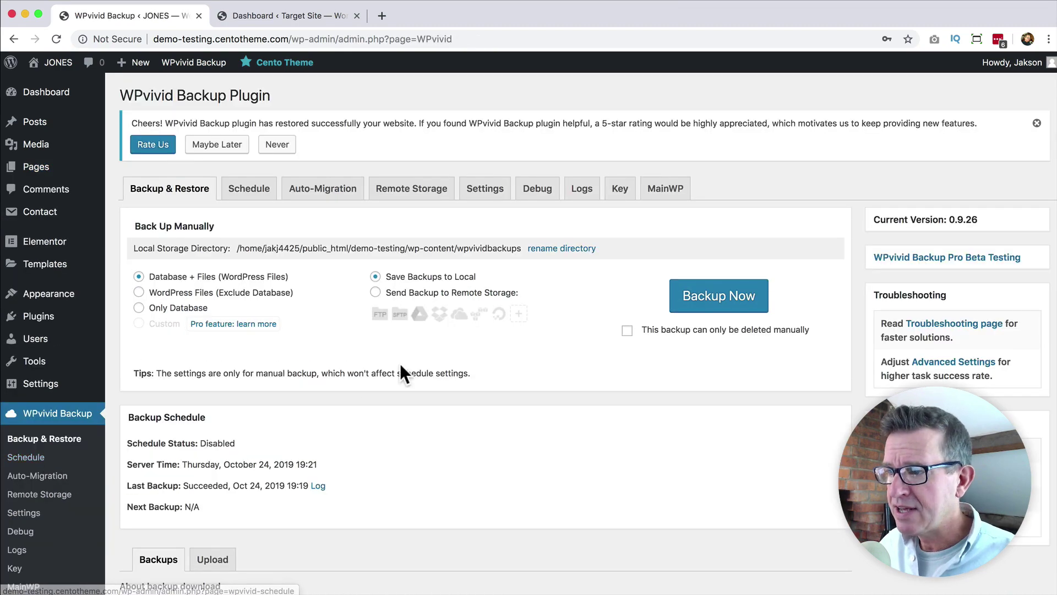
scroll(400, 363, down, 5)
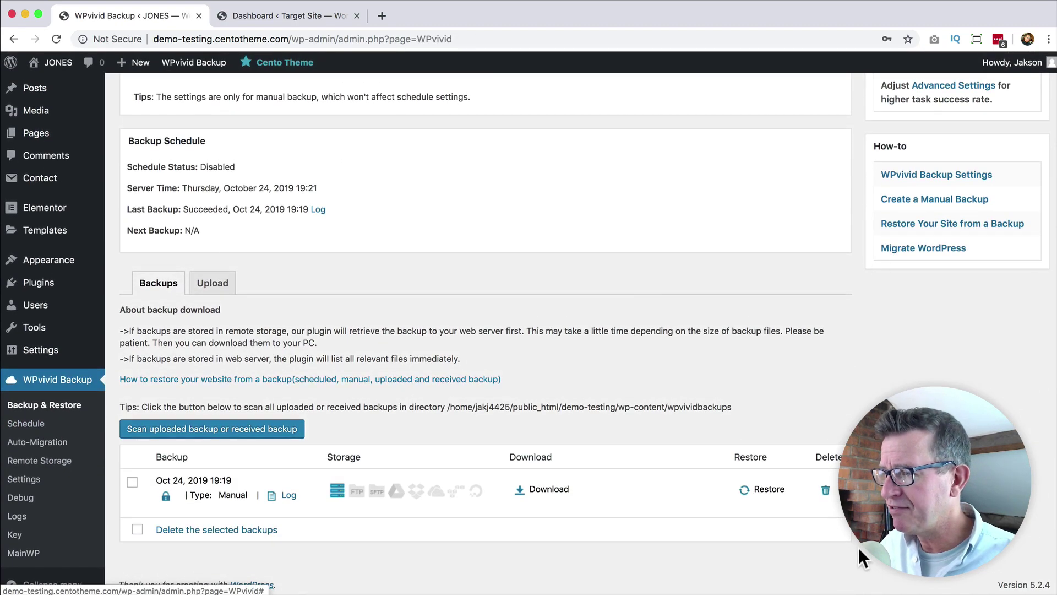
click(764, 490)
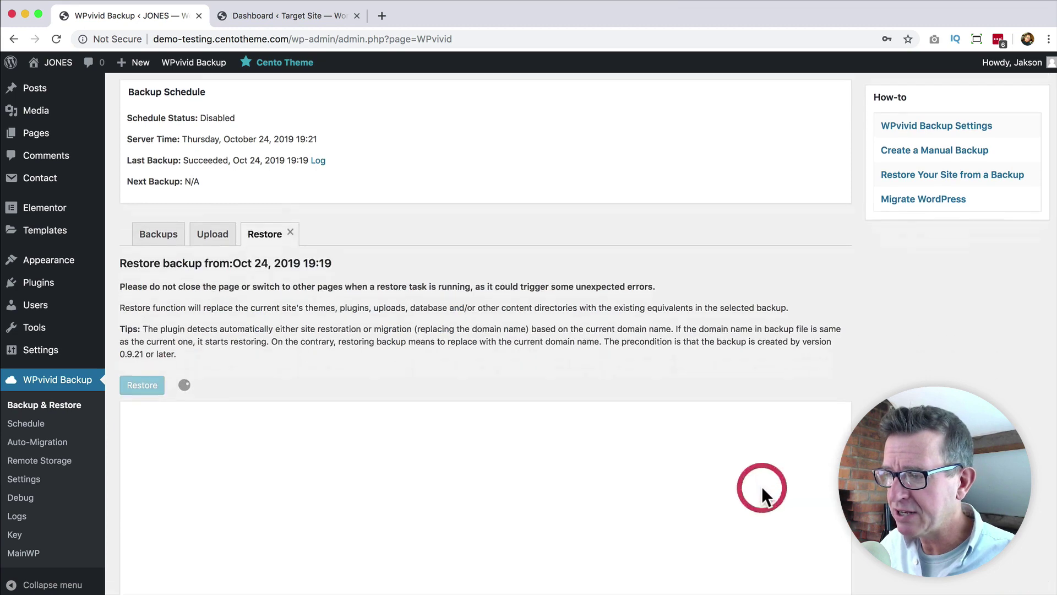
scroll(761, 487, down, 3)
click(142, 230)
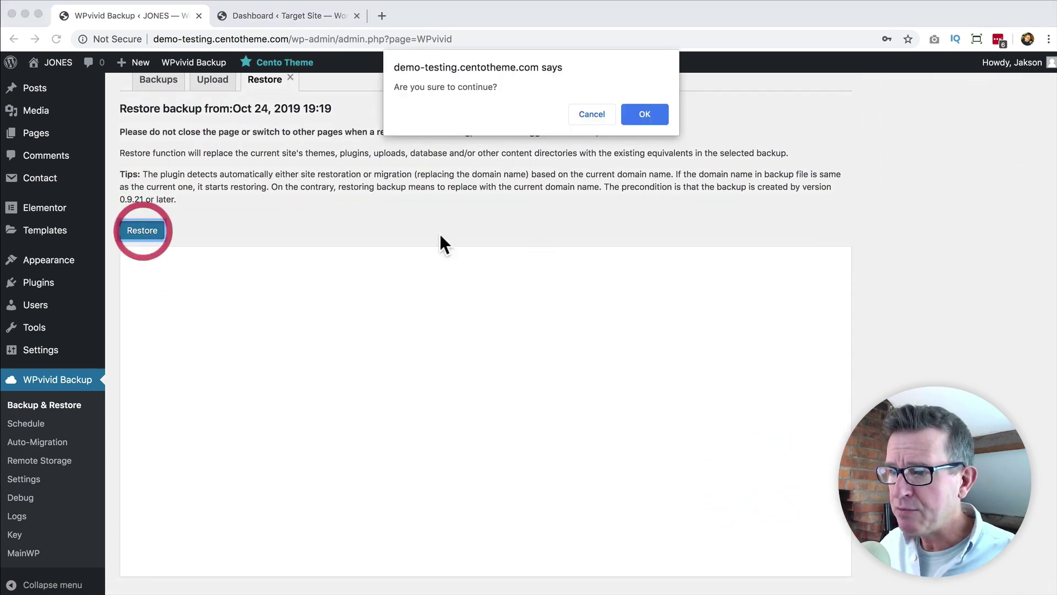
click(648, 116)
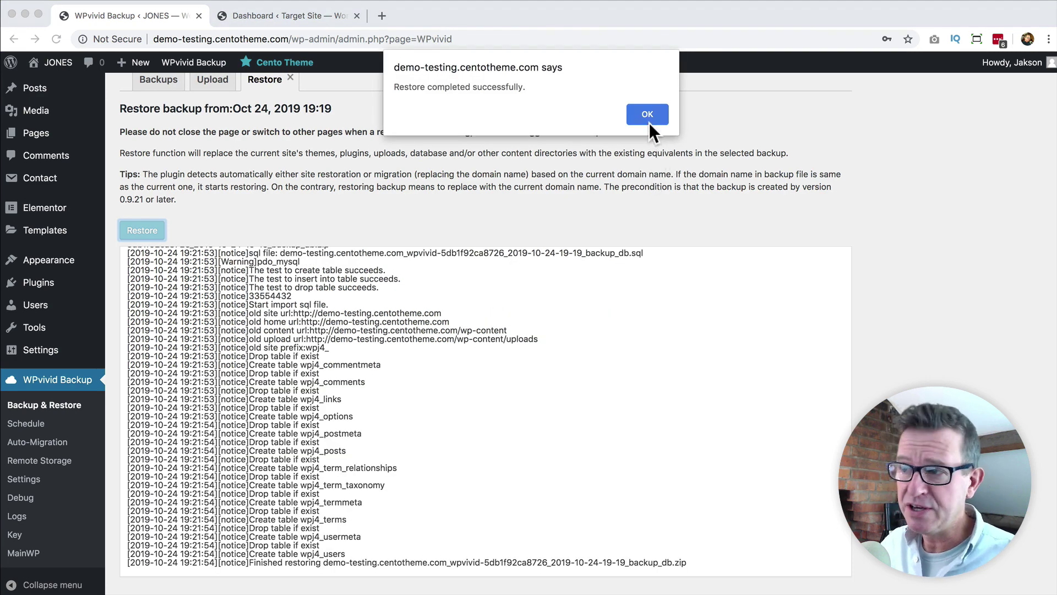
click(648, 118)
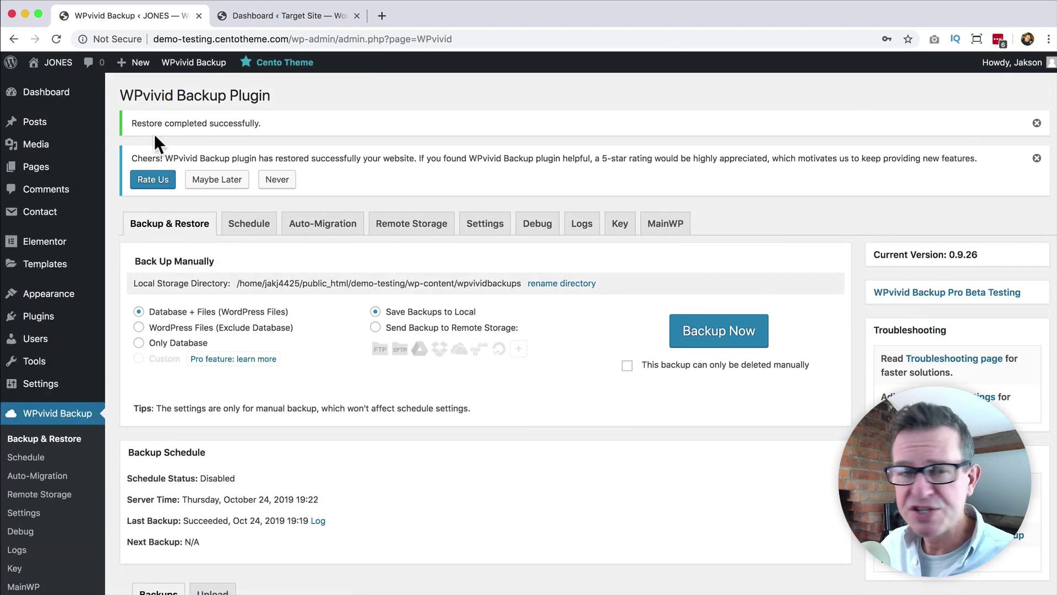
Reload the live site in Firefox to check its home page, and return to Chrome.
key(super+Tab)
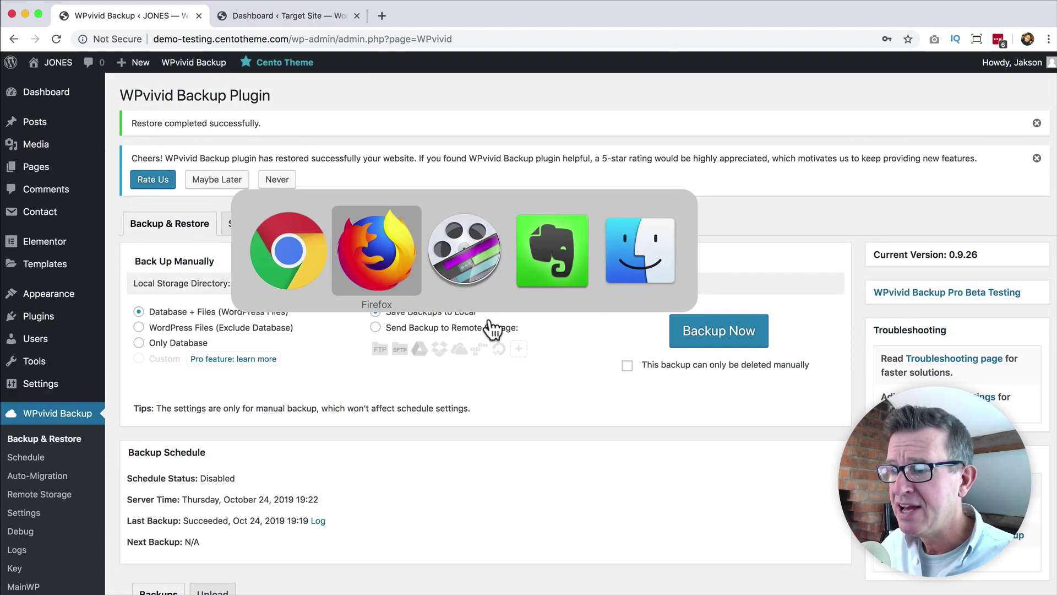
key(super+r)
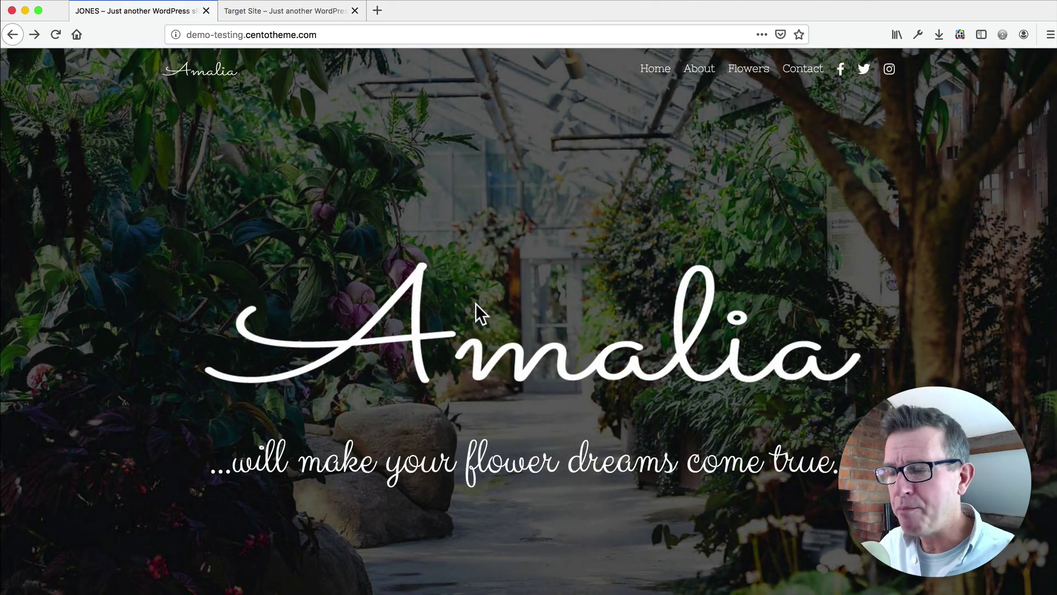
key(super+Tab)
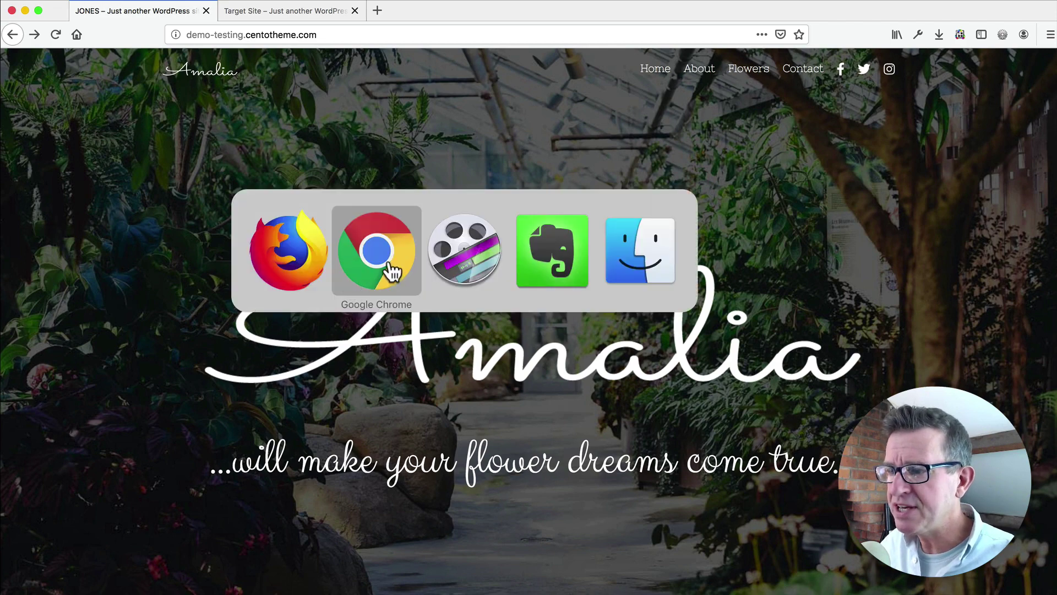
click(390, 265)
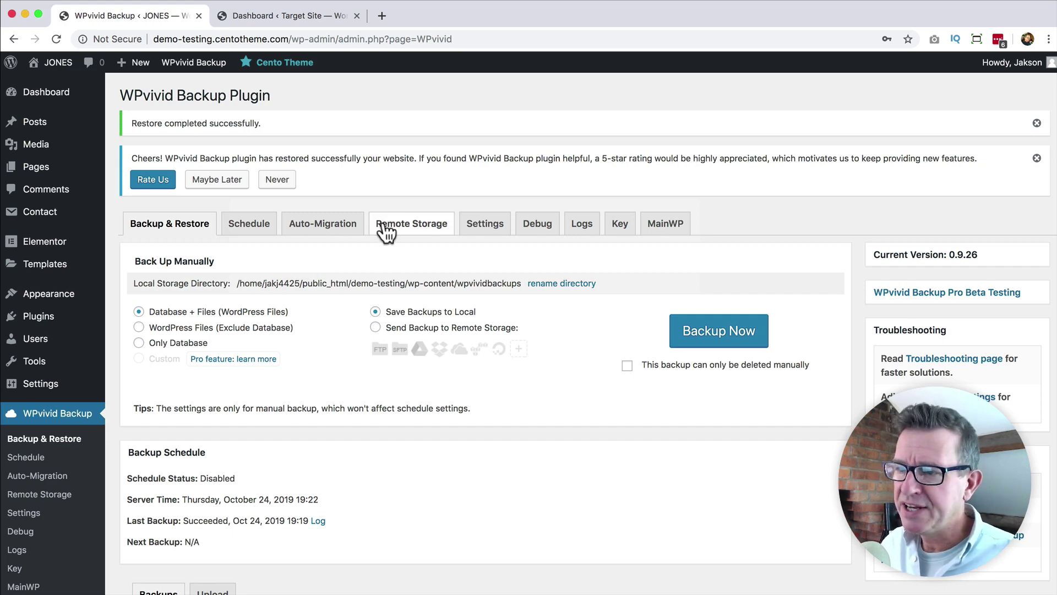
Enable the backup schedule, keeping Daily, Database + Files and localhost storage, and save the changes.
click(259, 231)
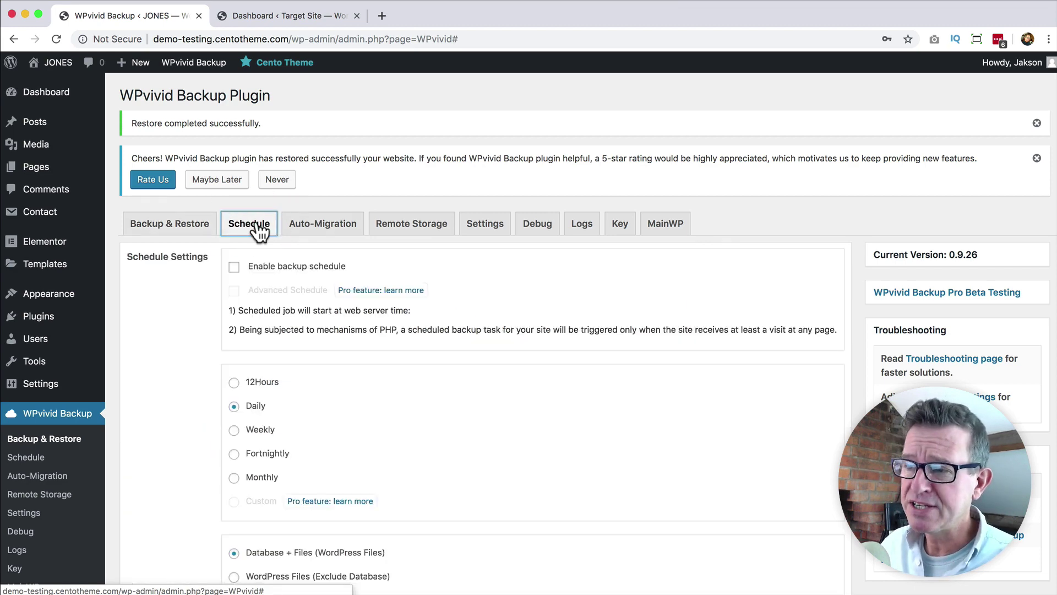
click(234, 268)
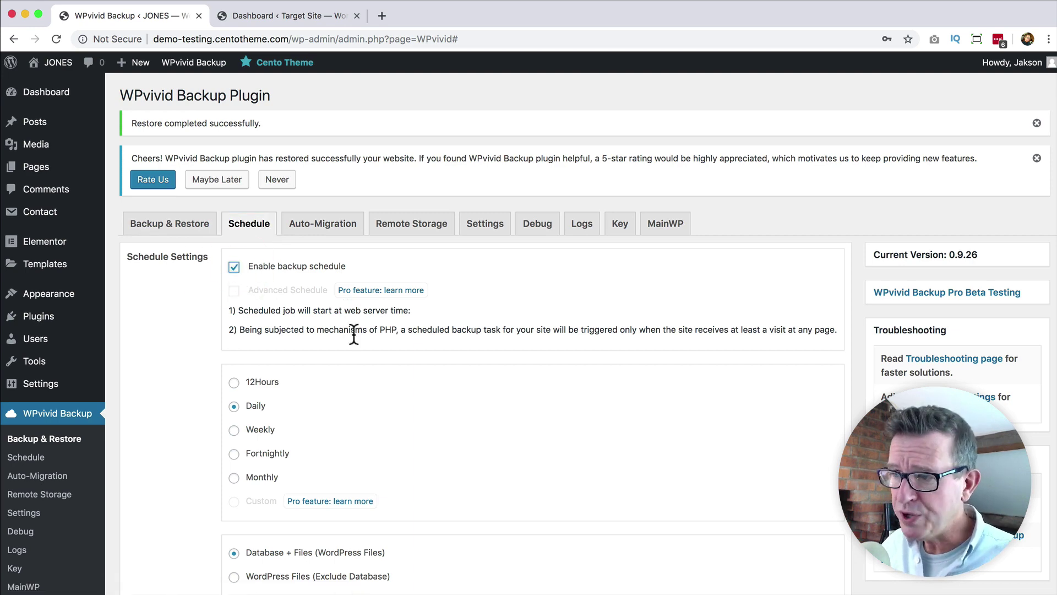
scroll(353, 351, down, 3)
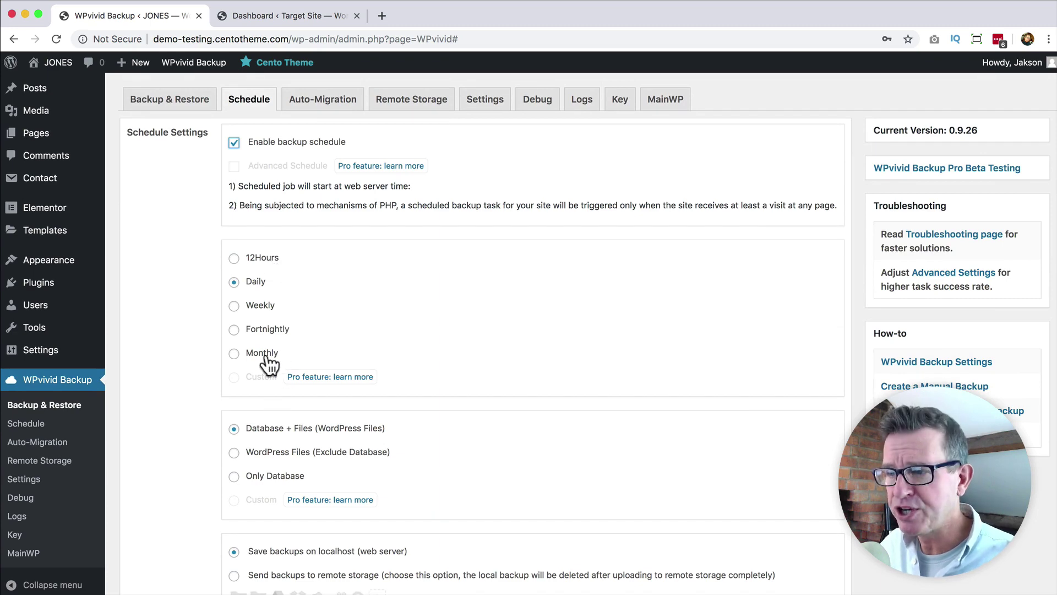
scroll(414, 331, down, 3)
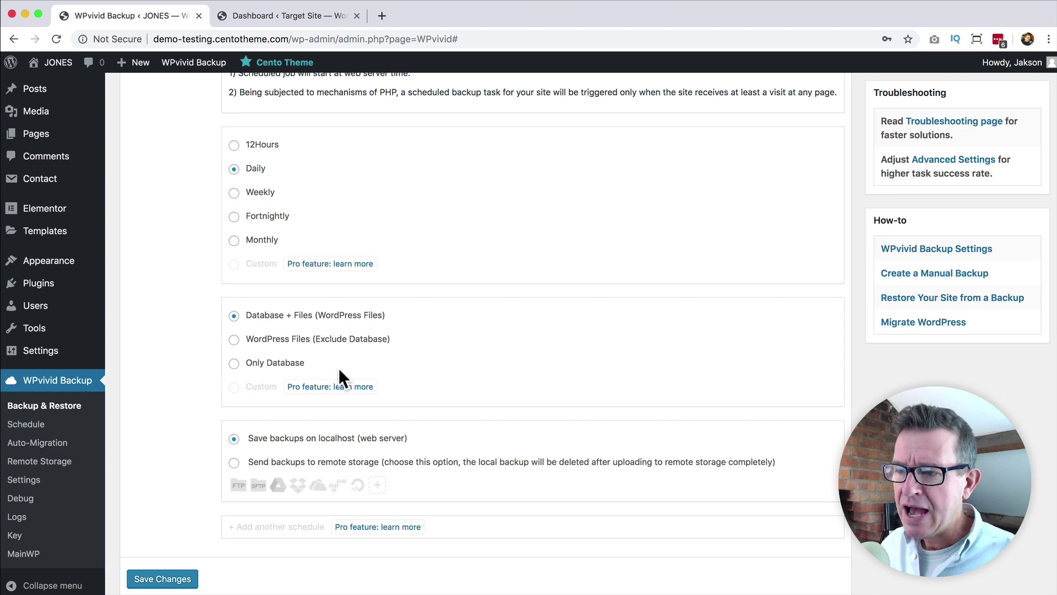
scroll(338, 368, down, 2)
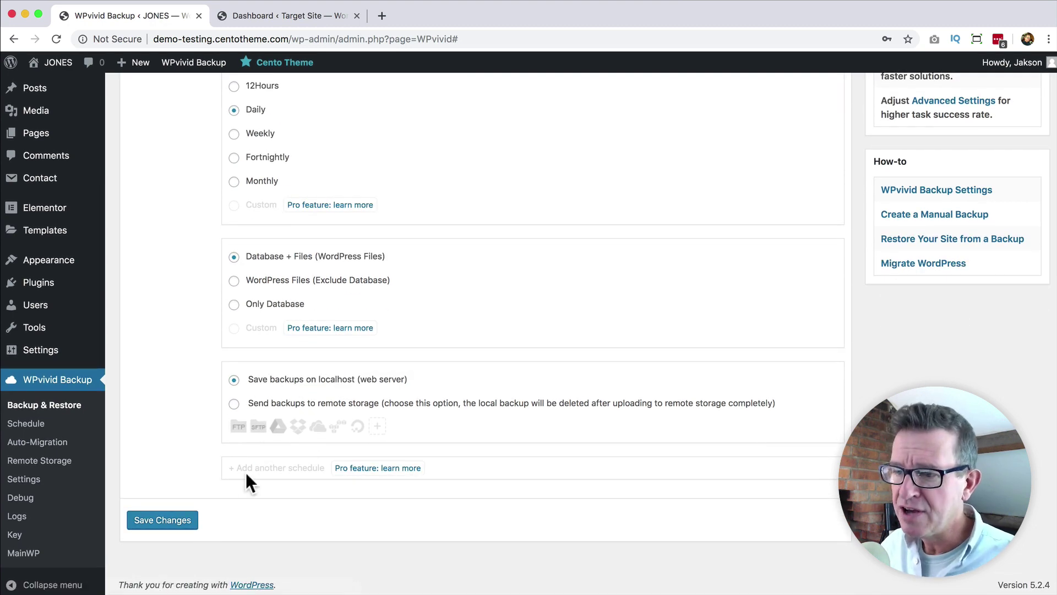
click(177, 522)
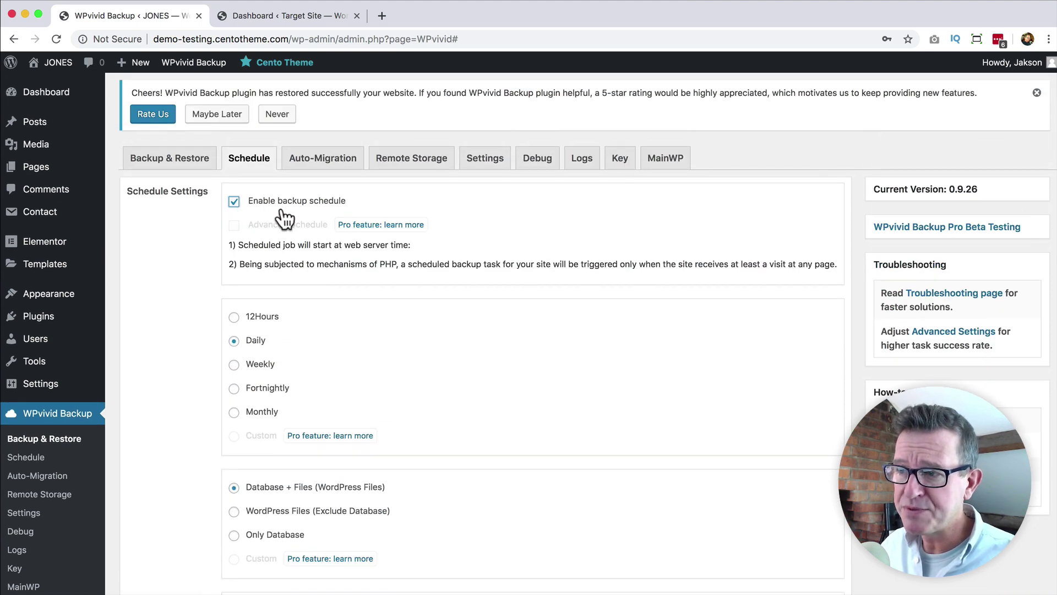
scroll(285, 214, down, 5)
click(164, 519)
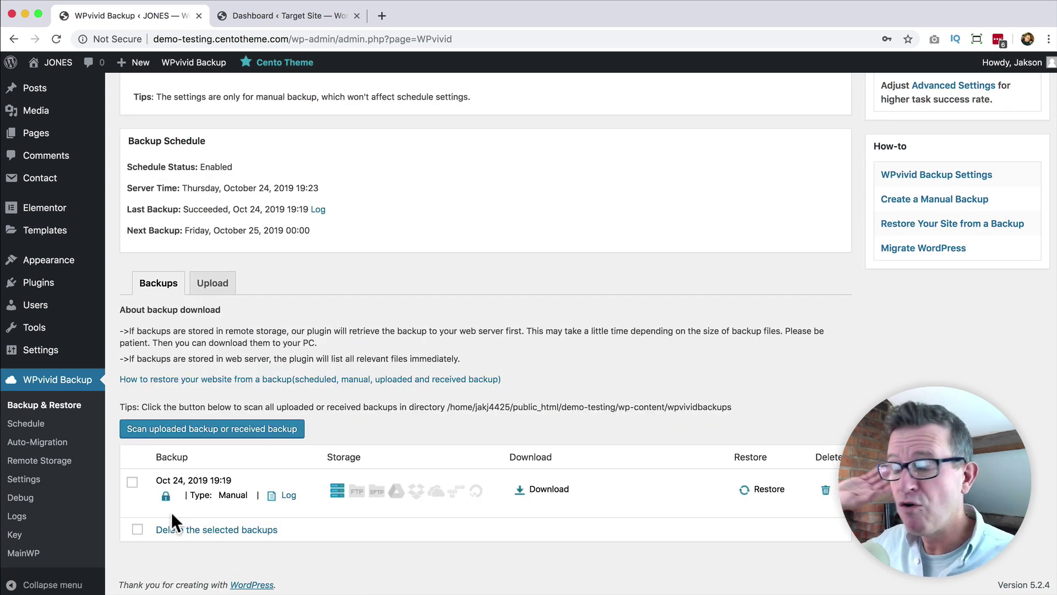
Review the backup schedule status, the saved schedule settings and the Auto-Migration section.
scroll(243, 496, up, 5)
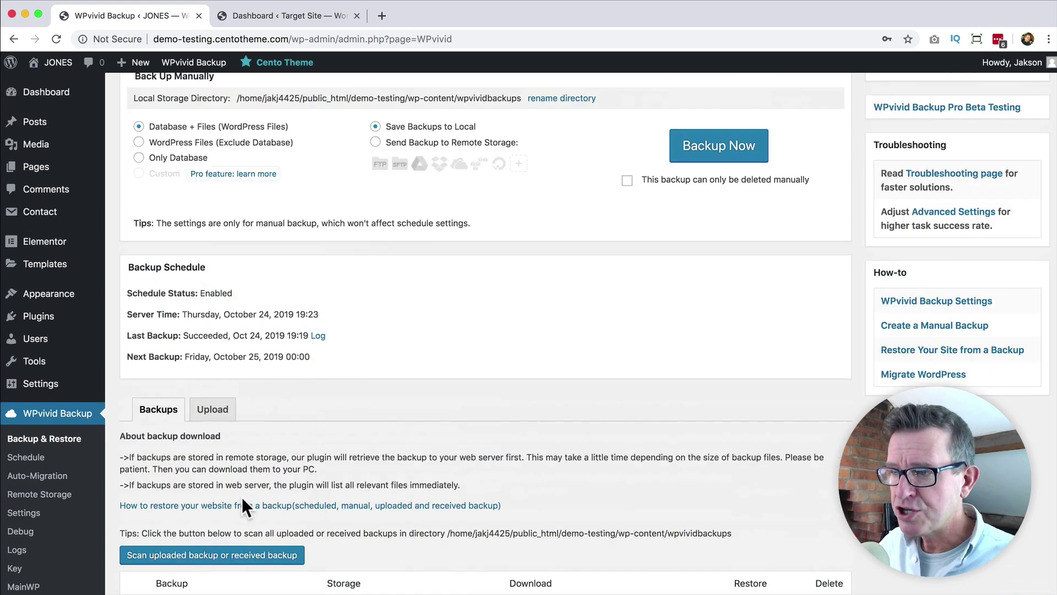
click(244, 193)
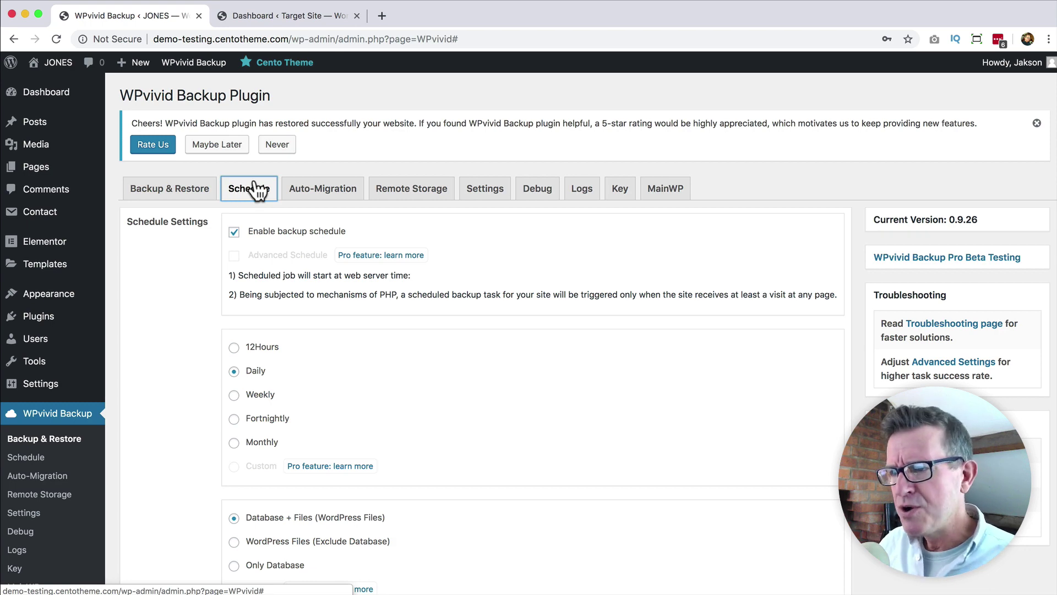
click(331, 199)
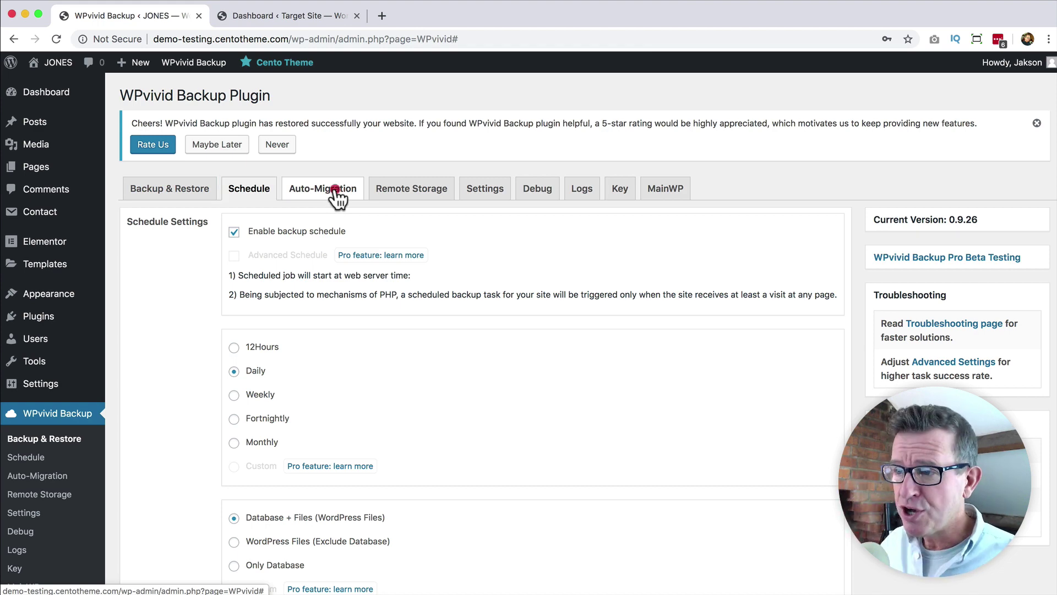
Add Dropbox as the default remote storage with the alias Dropbox-1, authenticating and allowing WPvivid access to its Dropbox folder.
click(443, 191)
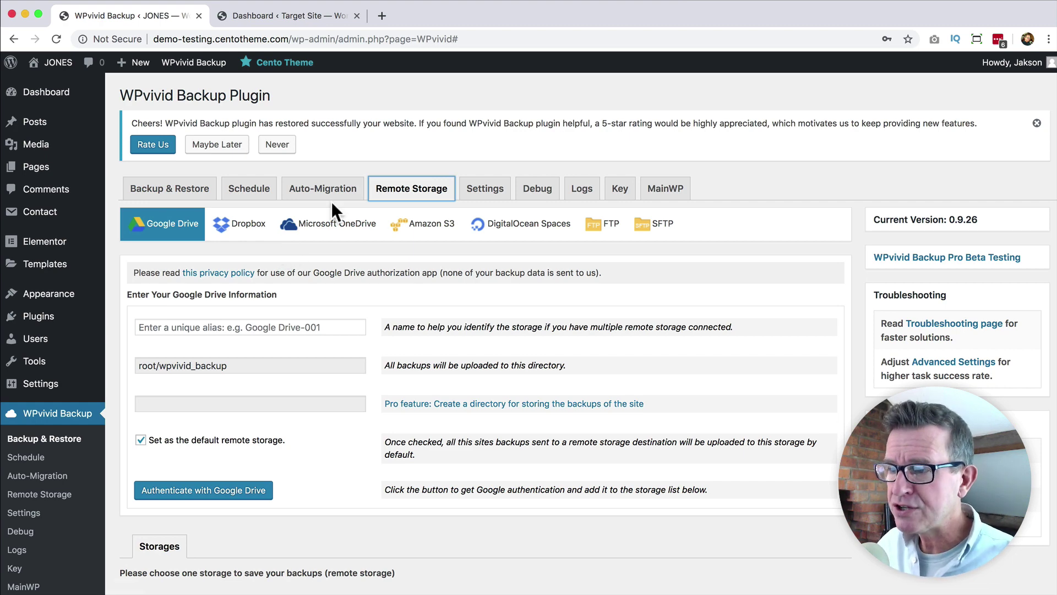
click(246, 225)
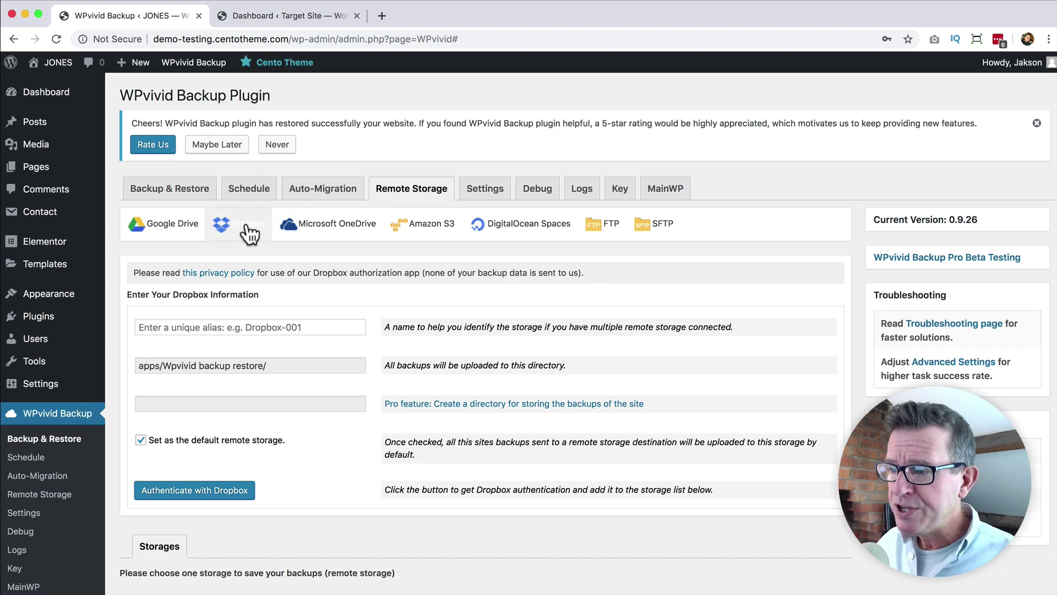
click(193, 326)
text(d)
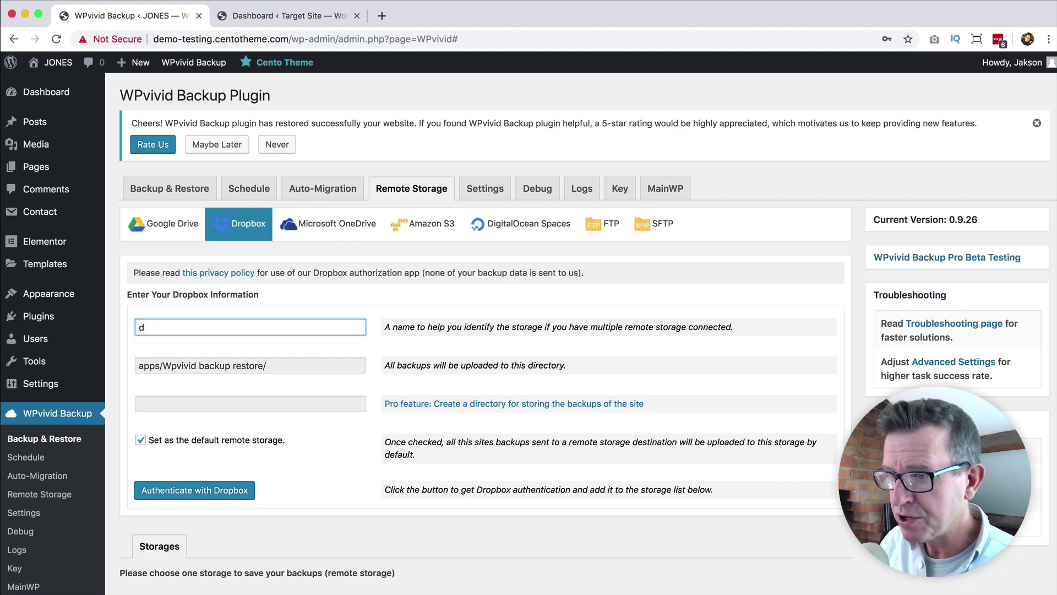
key(Down)
key(Return)
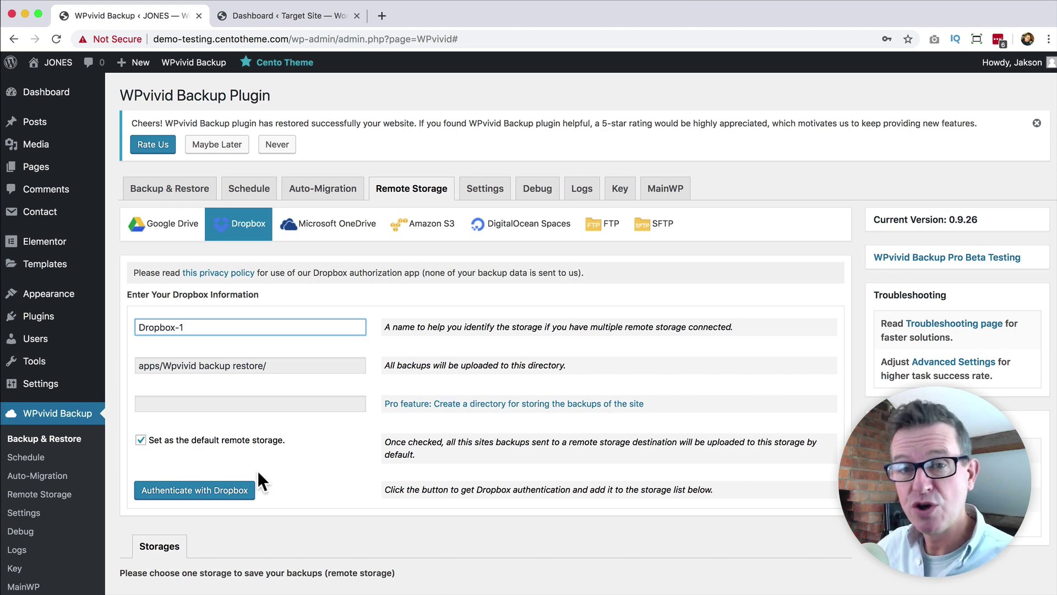
click(192, 492)
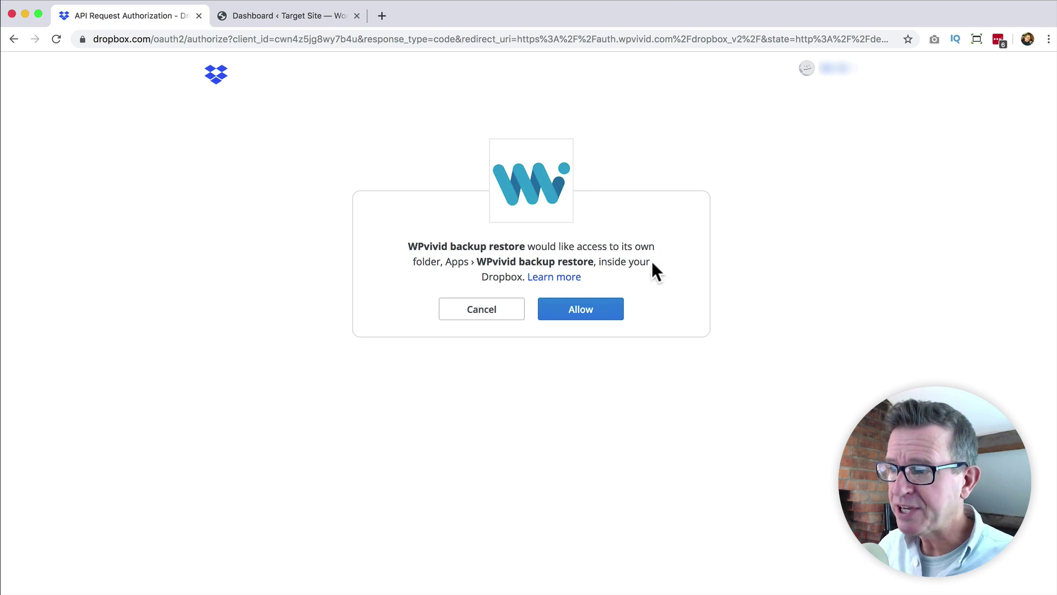
click(608, 310)
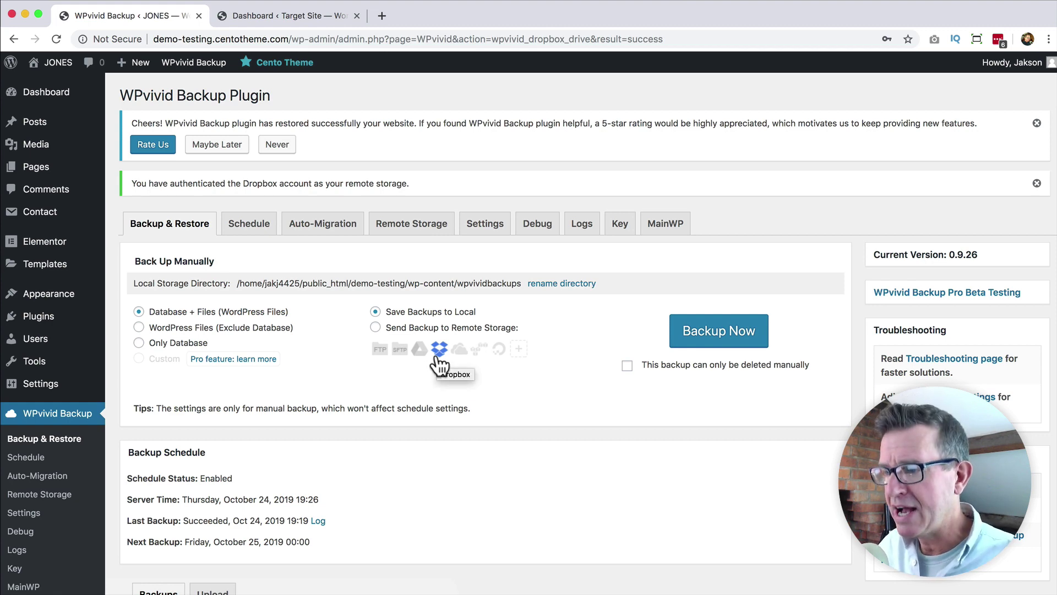
Run a manual backup of only the database, sent to the Dropbox remote storage, and check it in the backups list.
click(158, 343)
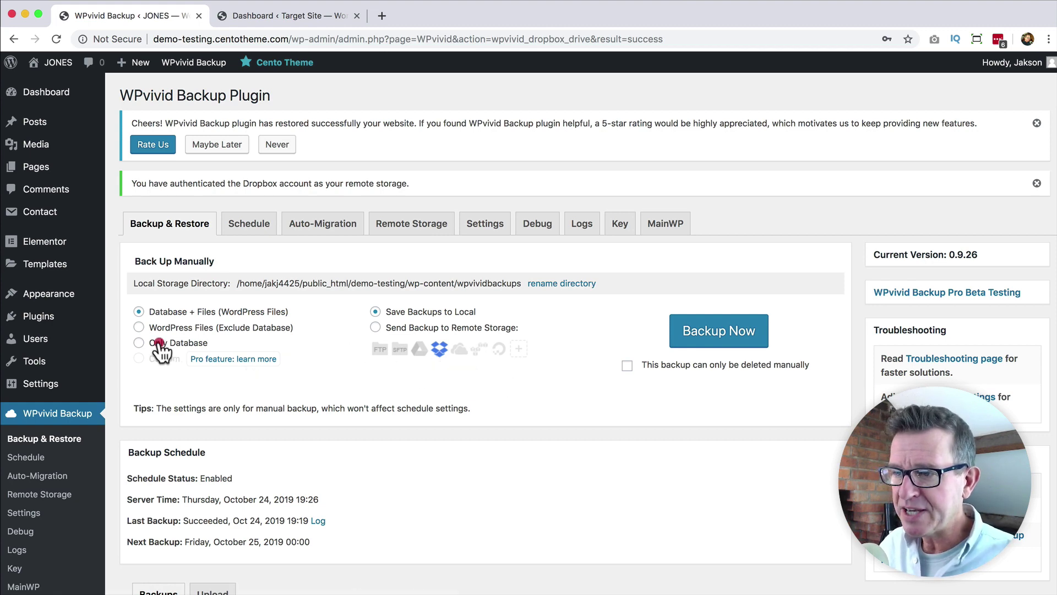
click(375, 327)
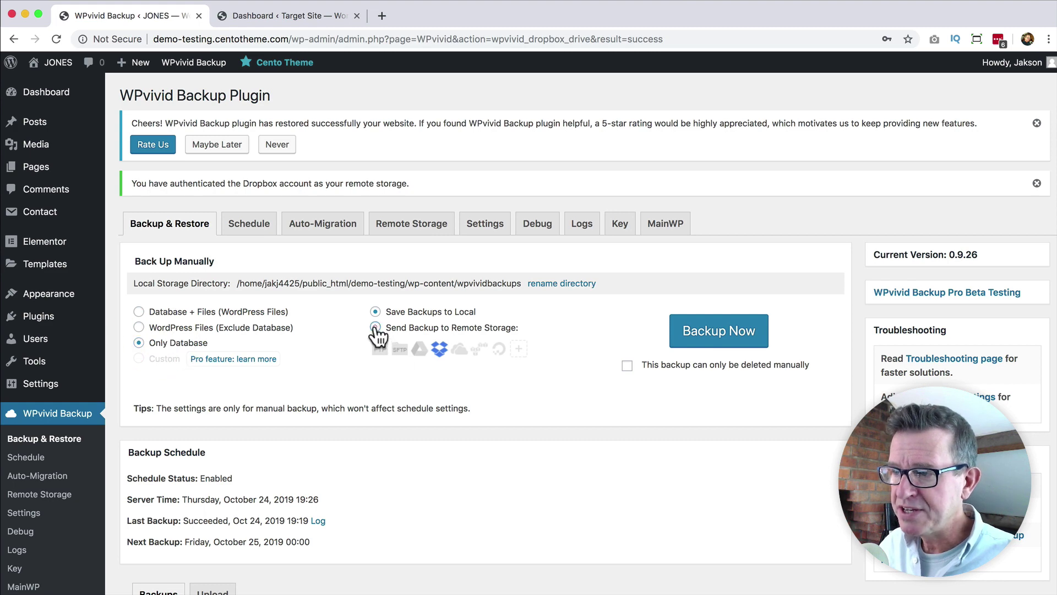
click(716, 330)
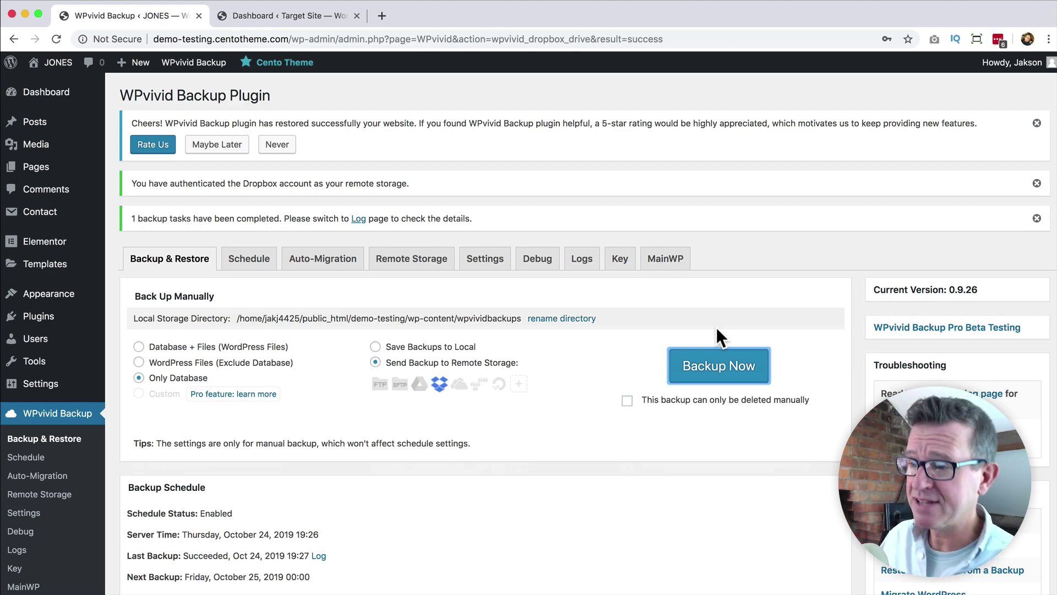
scroll(717, 329, down, 7)
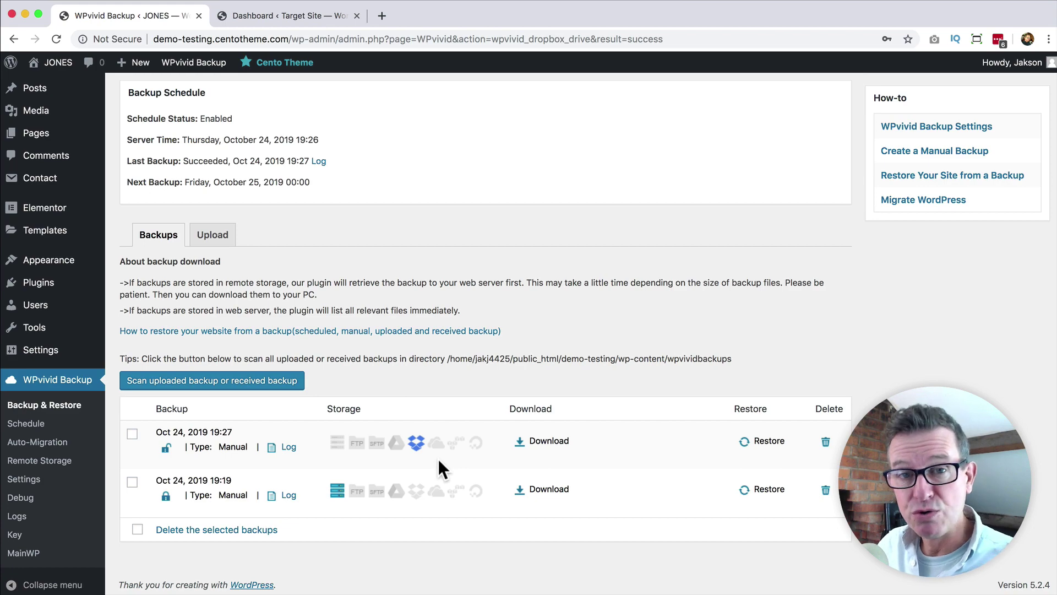
Change the backup schedule to send backups to the Dropbox remote storage and save the changes.
scroll(438, 462, up, 7)
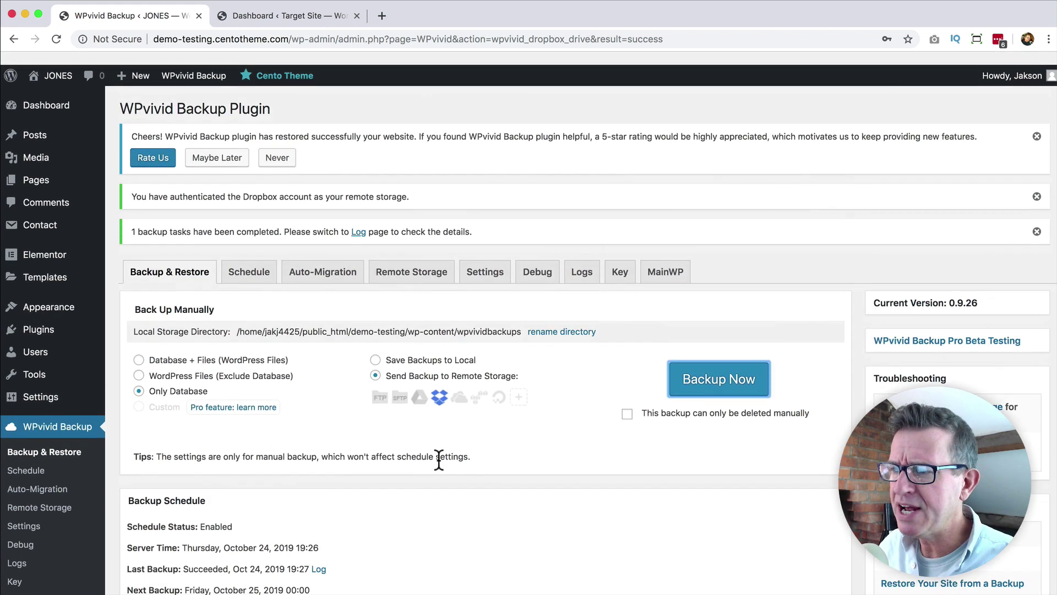
click(263, 267)
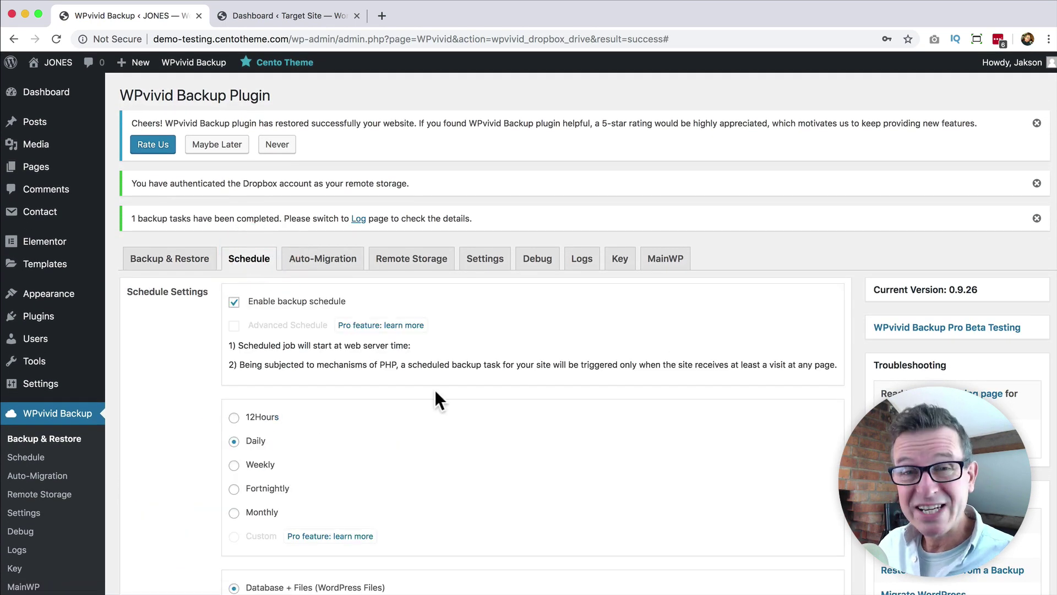
scroll(435, 389, down, 6)
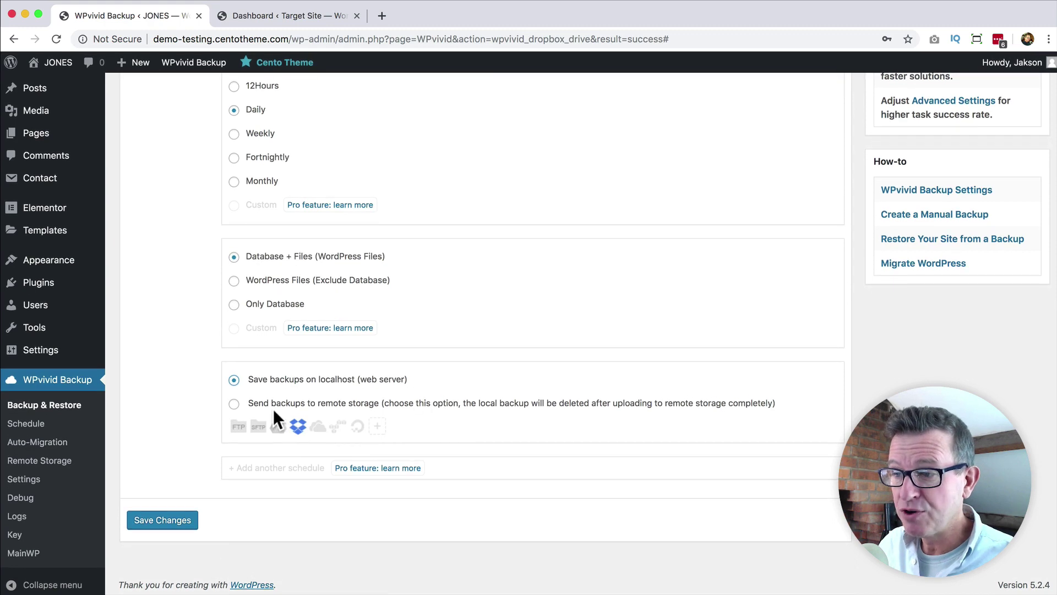
click(234, 403)
click(298, 427)
click(185, 517)
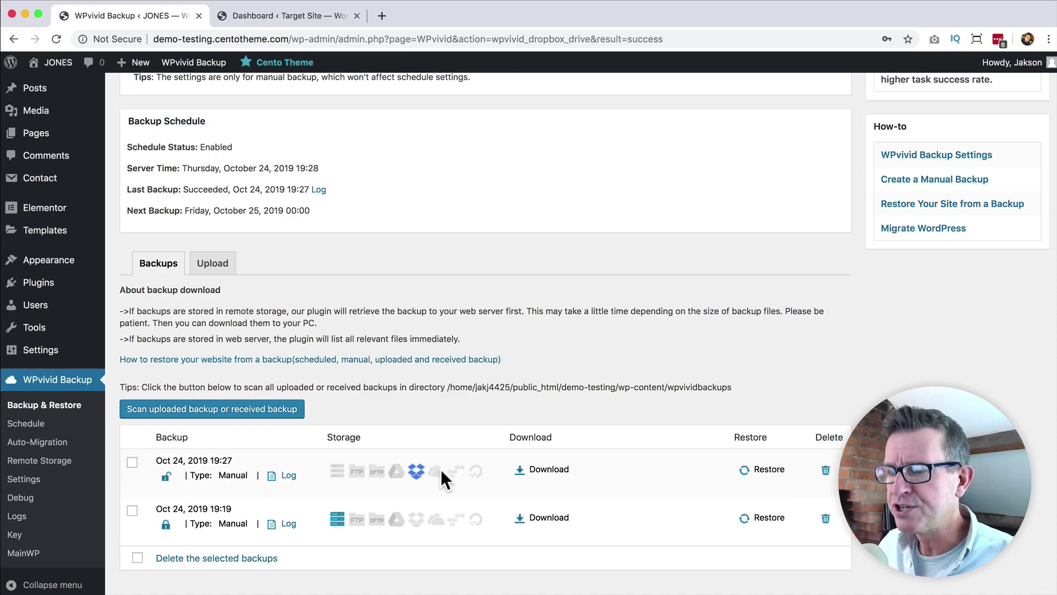
Set the number of backups retained to 7 in the general settings.
scroll(432, 452, down, 1)
scroll(424, 435, up, 7)
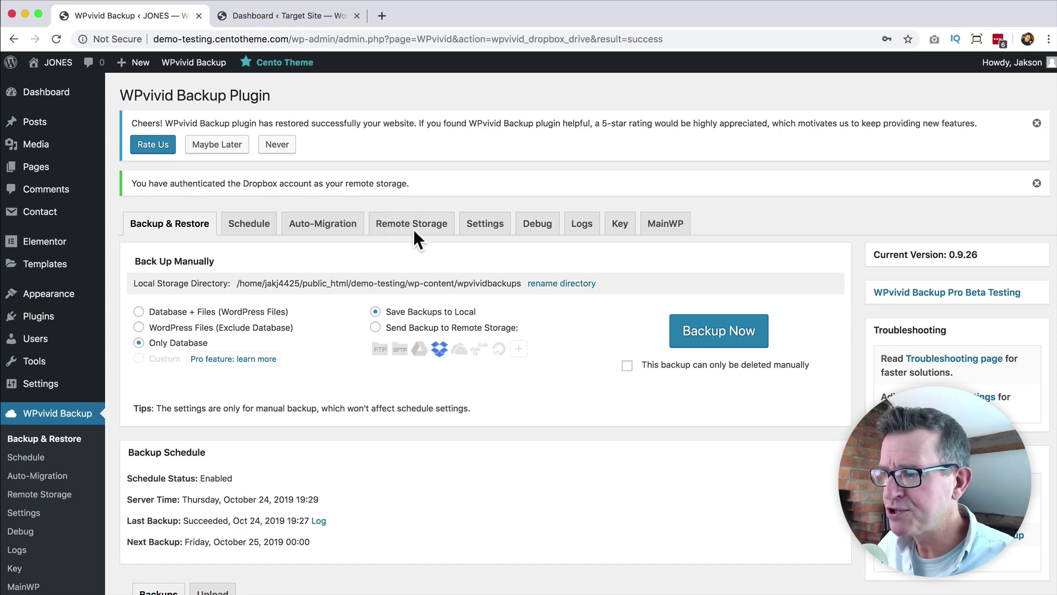
click(485, 224)
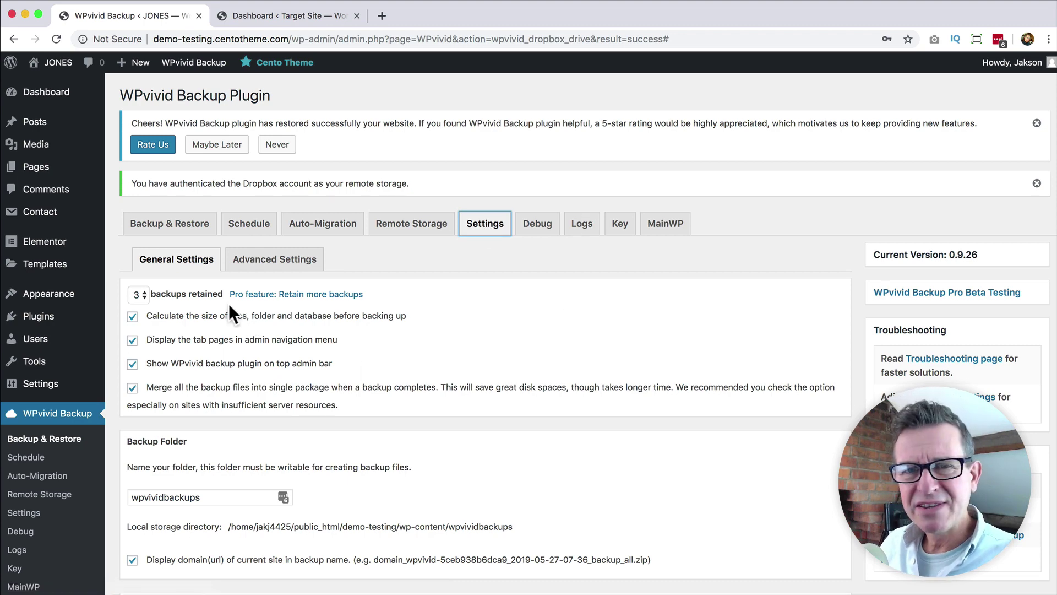
click(137, 295)
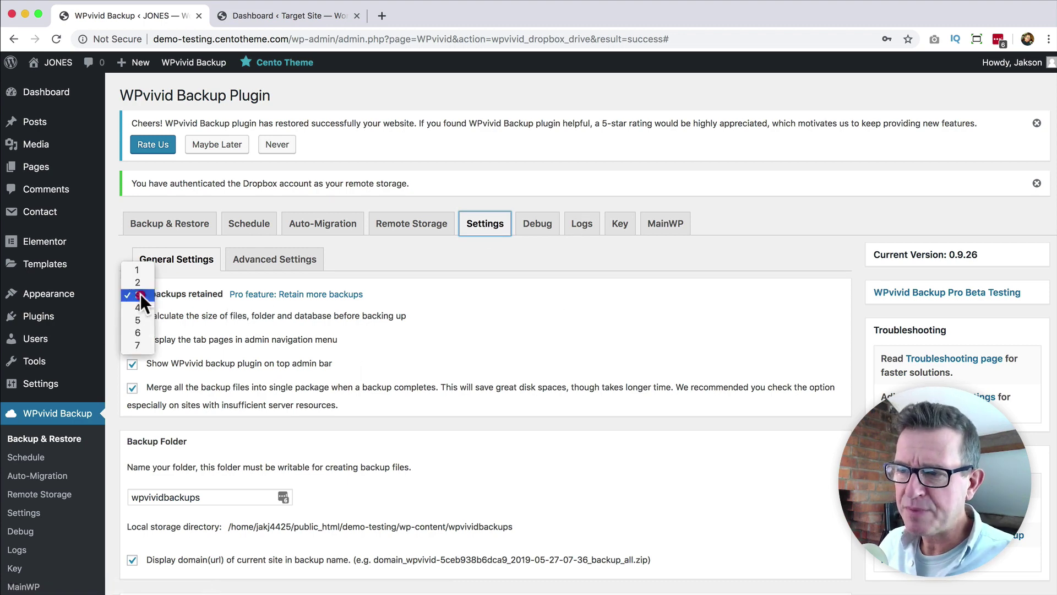
click(137, 345)
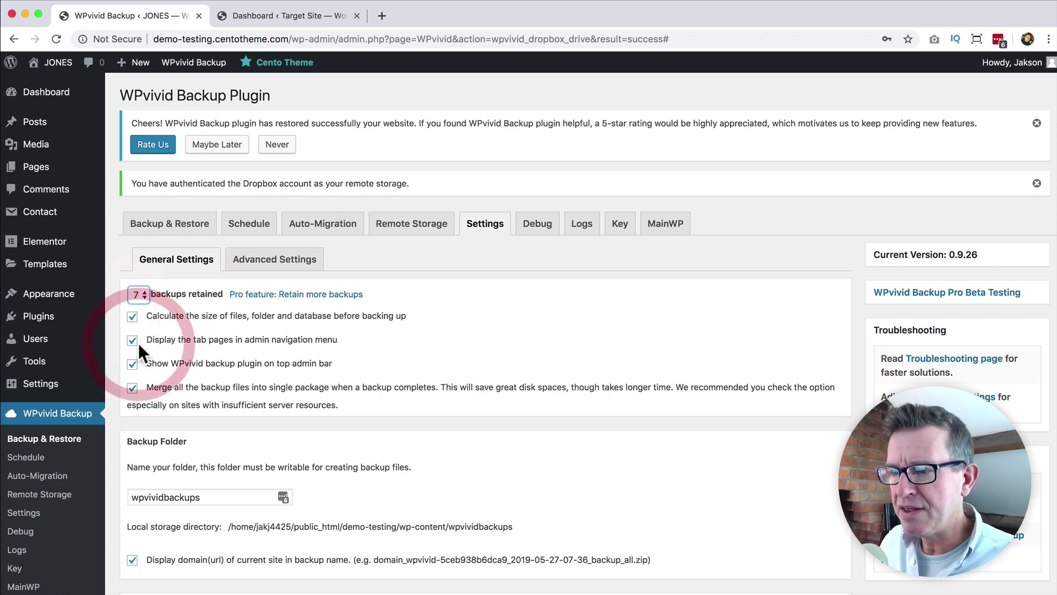
click(441, 352)
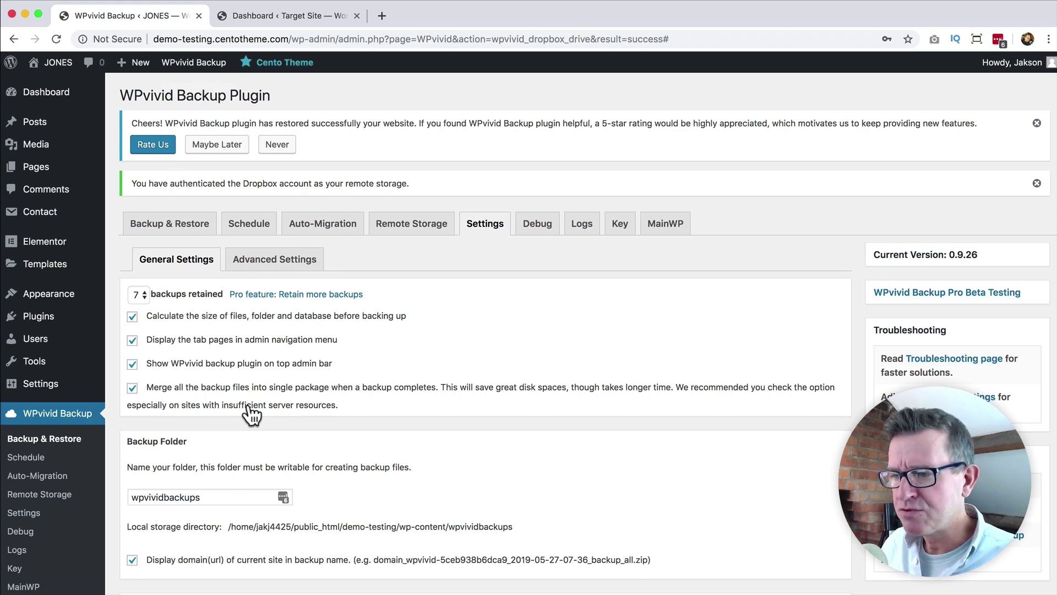
Review the general settings for backup folder, out-of-date backup removal, email report, disk space and settings export or import.
scroll(251, 413, down, 3)
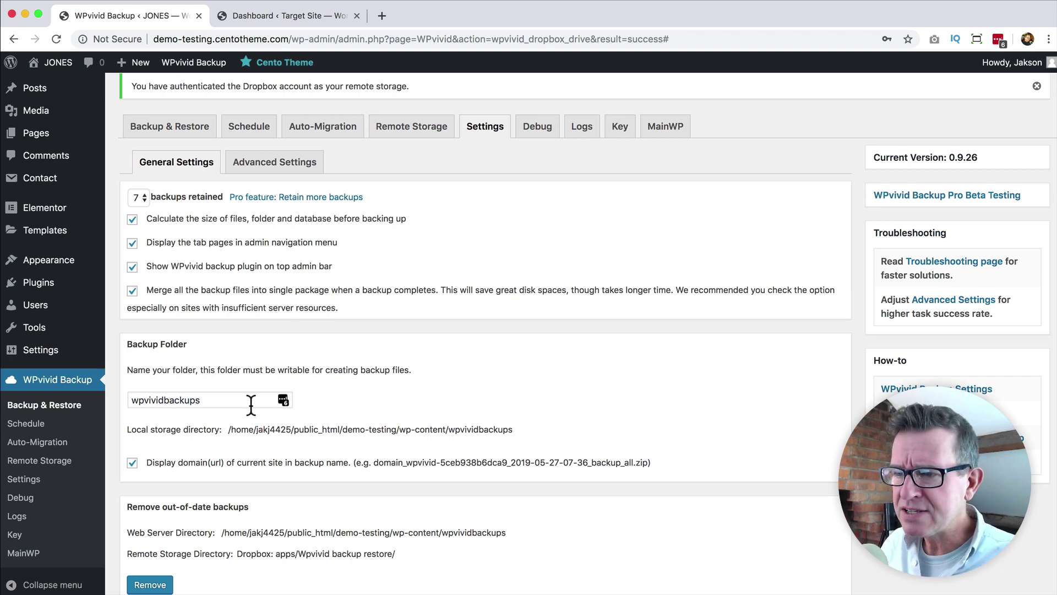
scroll(251, 404, down, 3)
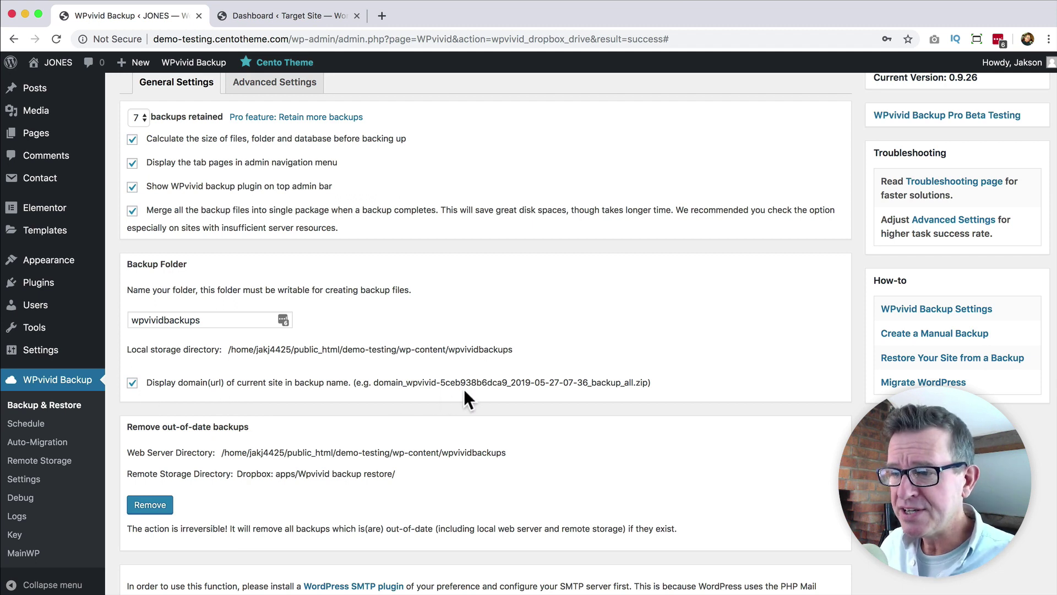
scroll(228, 512, down, 3)
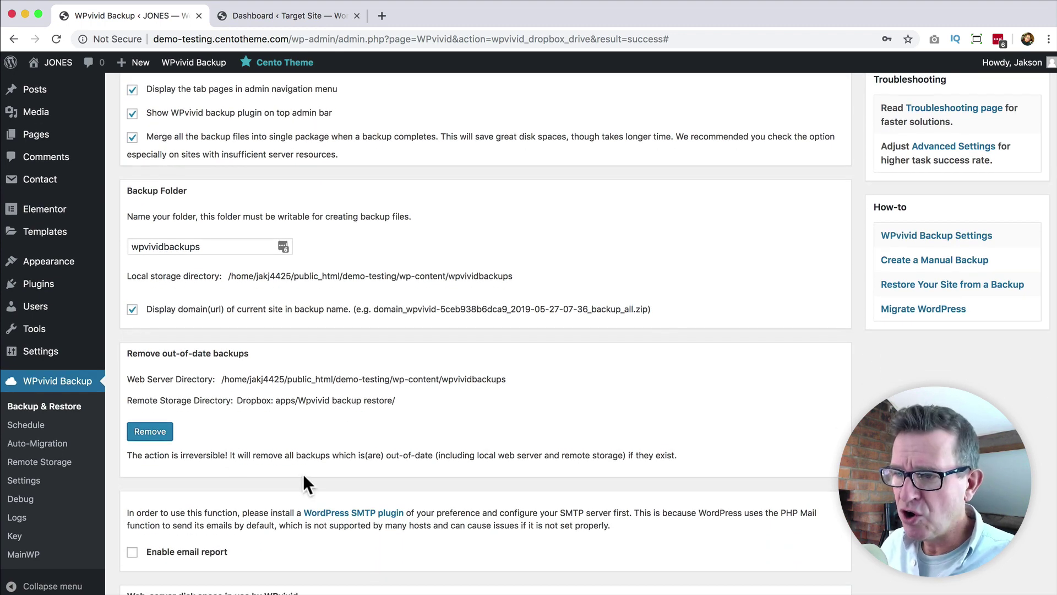
scroll(304, 475, down, 6)
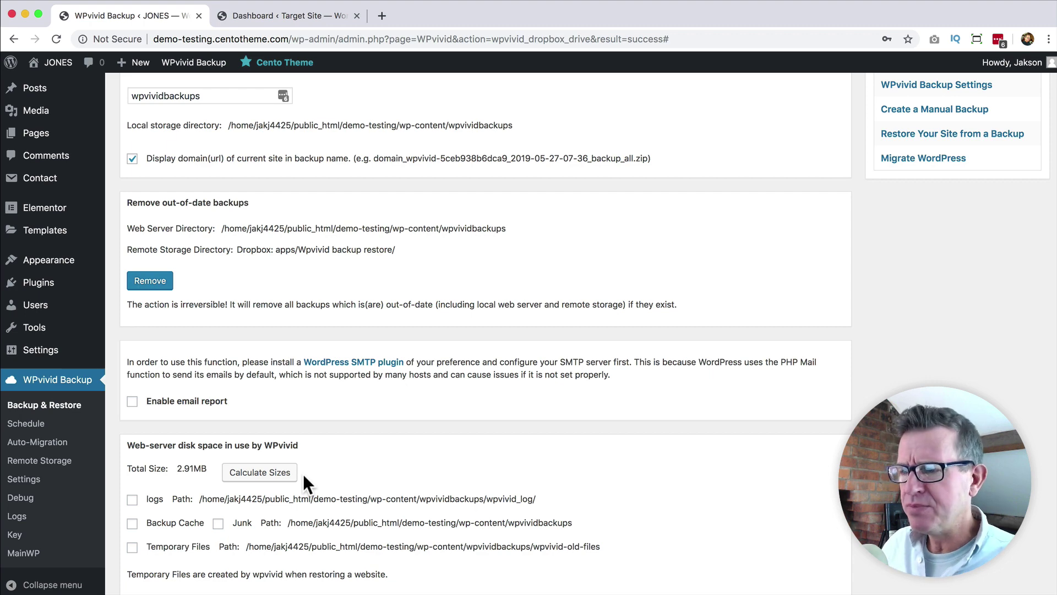
scroll(458, 411, down, 5)
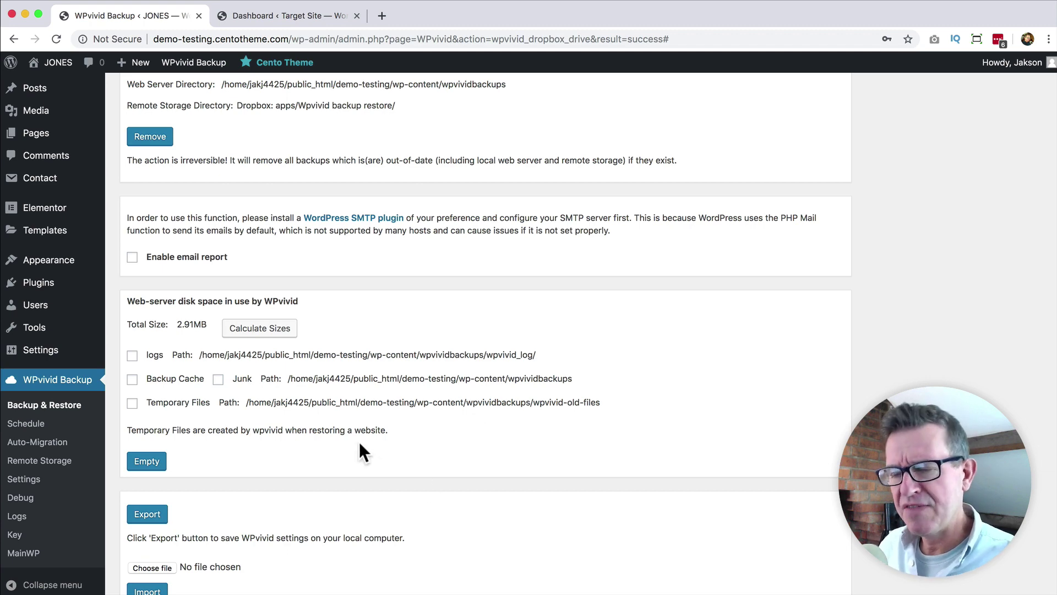
scroll(359, 443, down, 5)
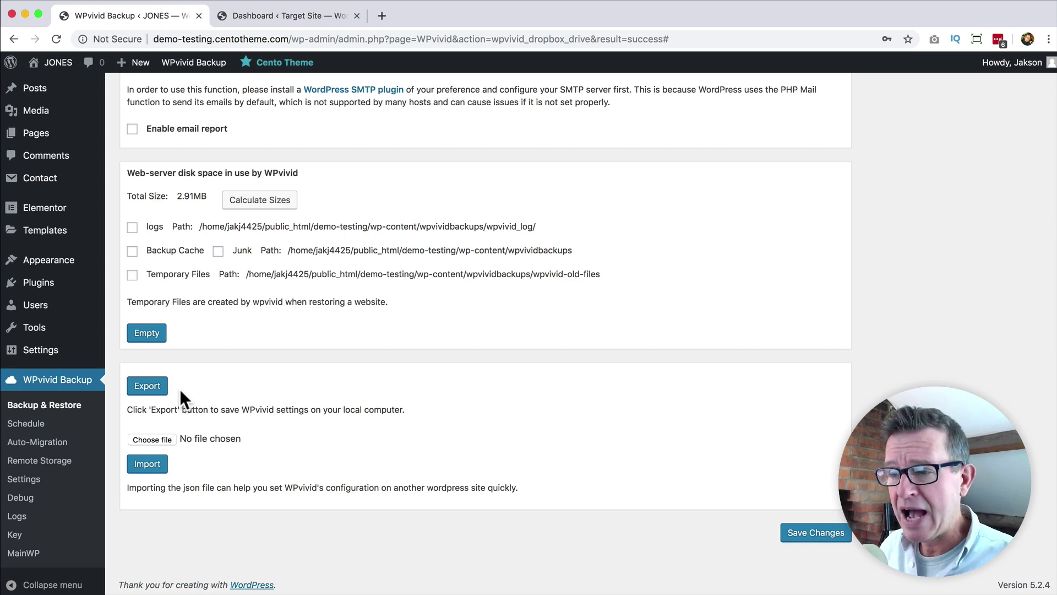
scroll(181, 398, up, 20)
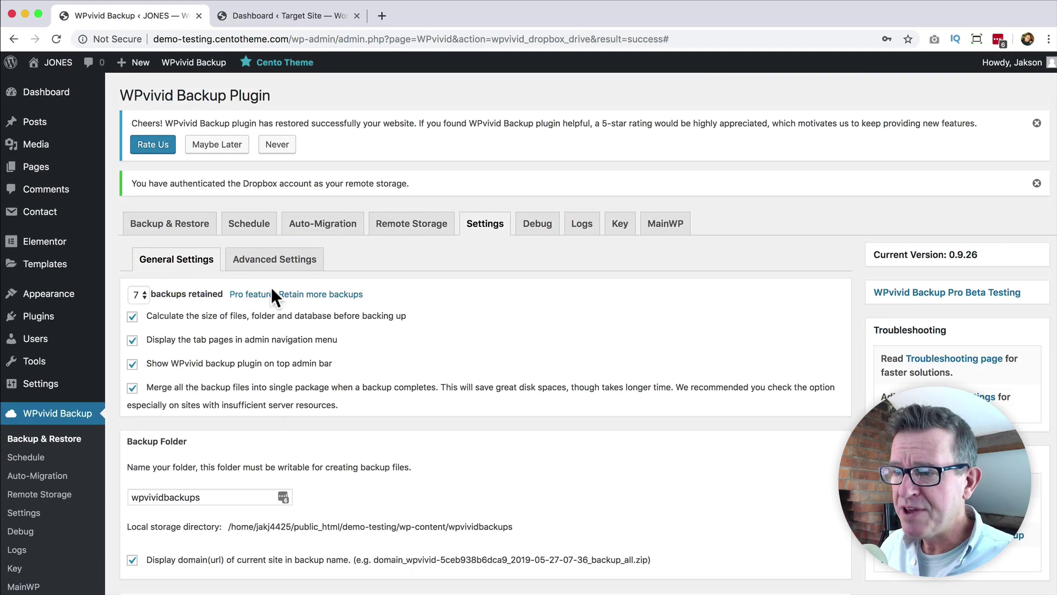
Review the advanced settings for shared-hosting optimization, compression, file size exclusion, script timeout, PHP memory limits and chunk size.
click(302, 260)
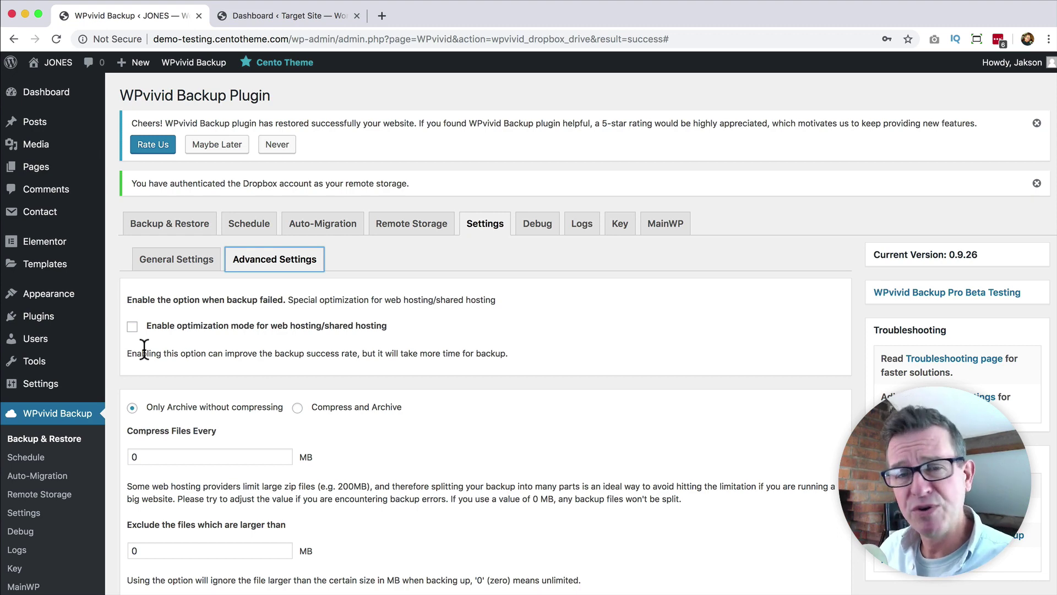
scroll(304, 412, down, 3)
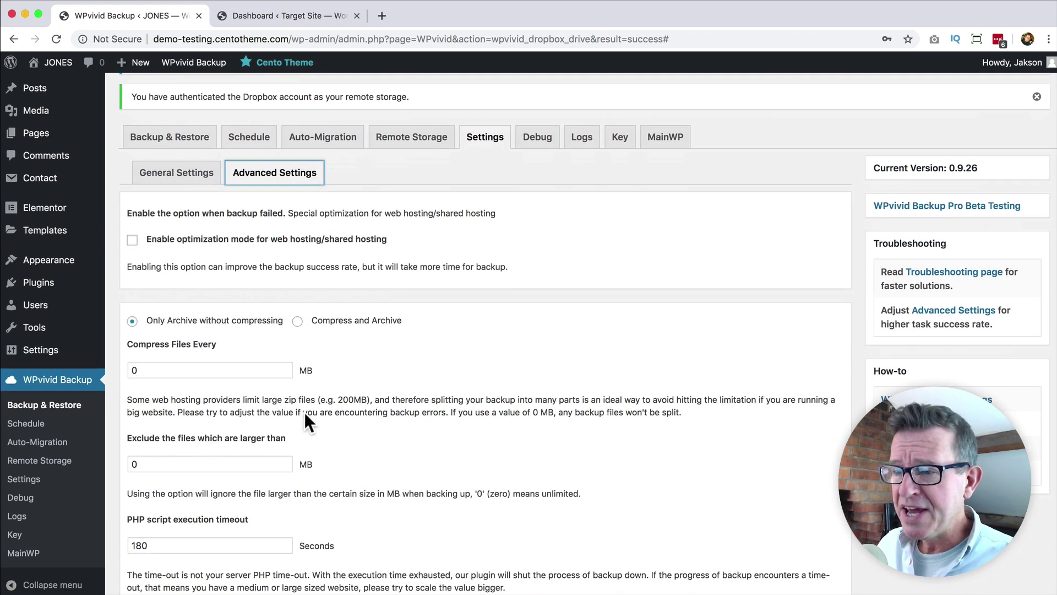
scroll(364, 381, down, 3)
scroll(364, 381, up, 2)
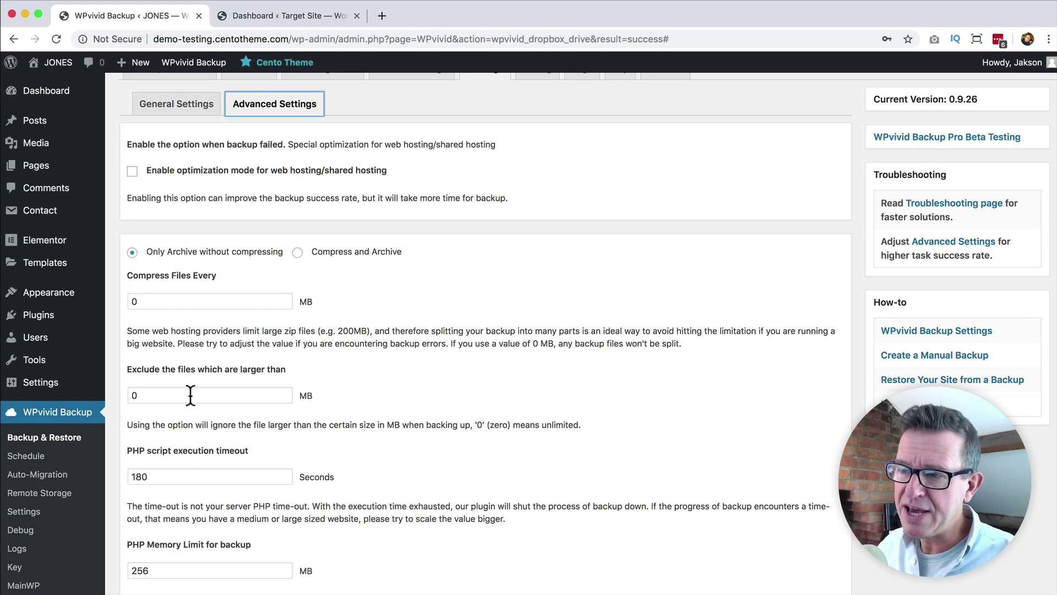
scroll(190, 395, down, 1)
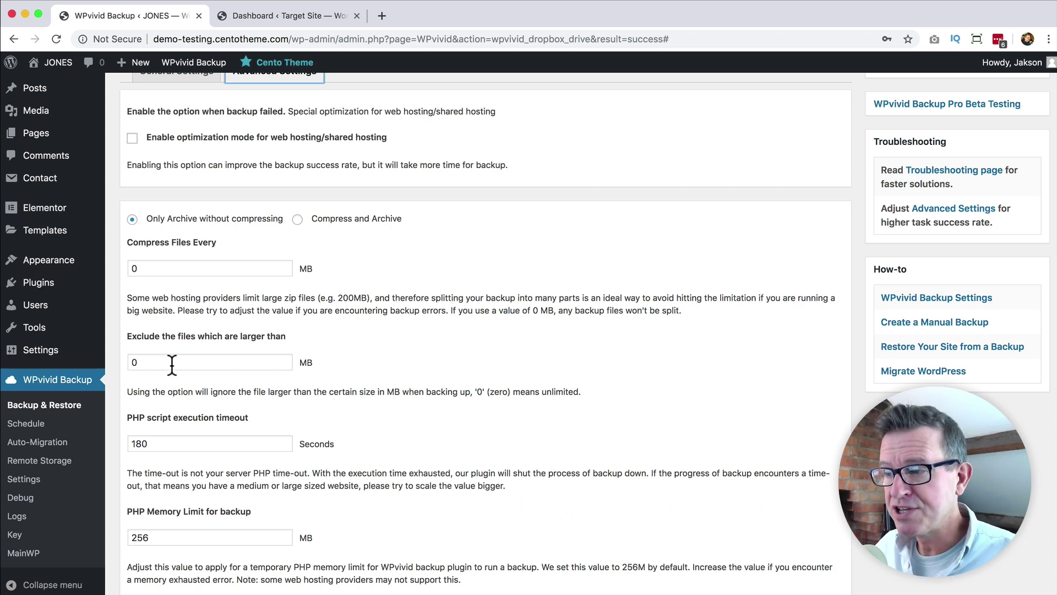
scroll(227, 293, down, 3)
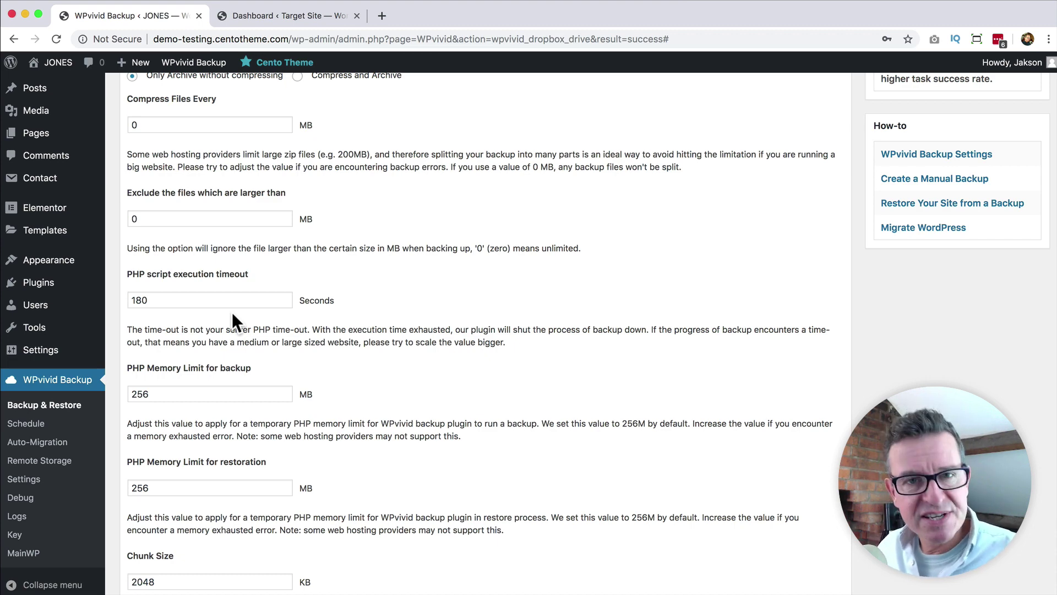
scroll(300, 388, down, 2)
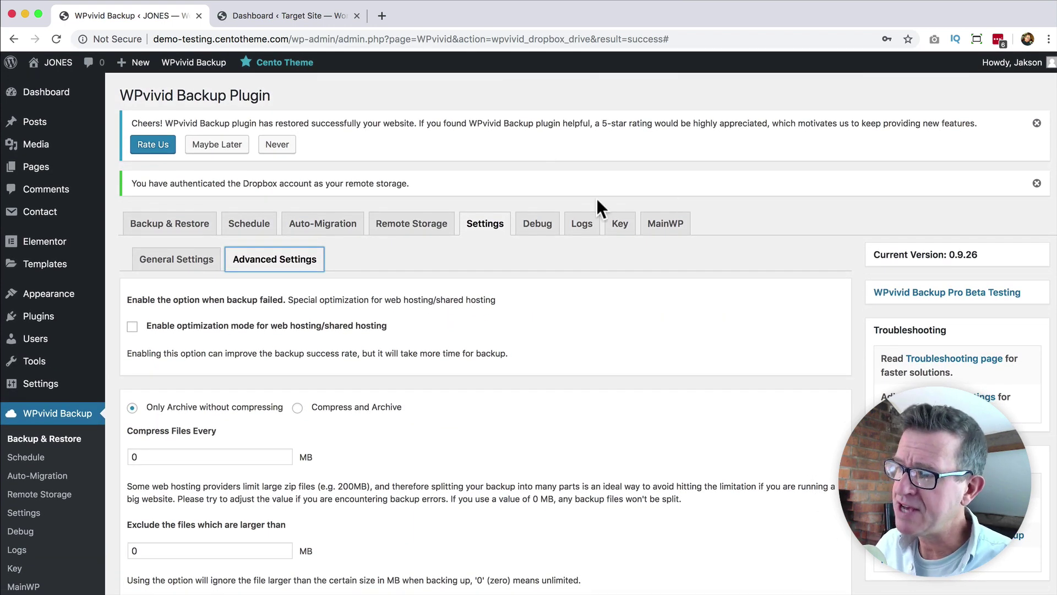
Examine the debug information page, including its support email field, and view the list of backup logs.
click(537, 226)
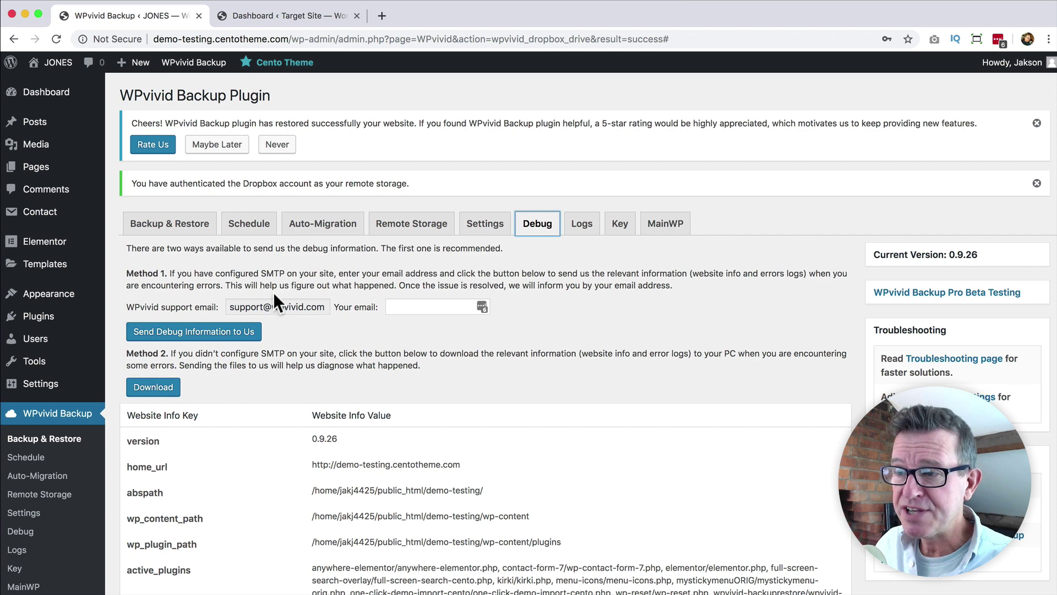
double_click(275, 306)
click(274, 306)
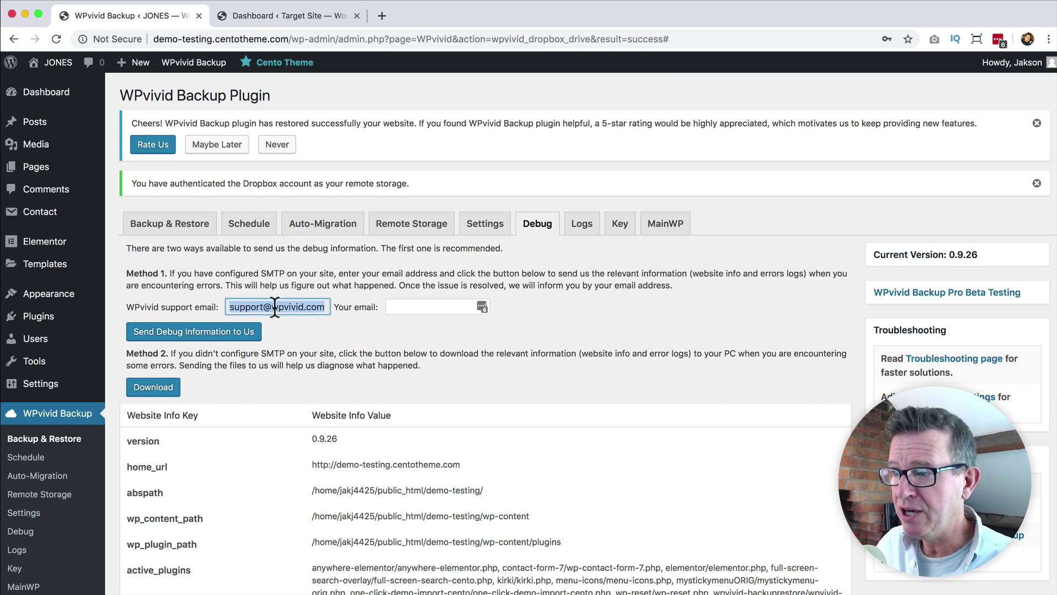
click(582, 226)
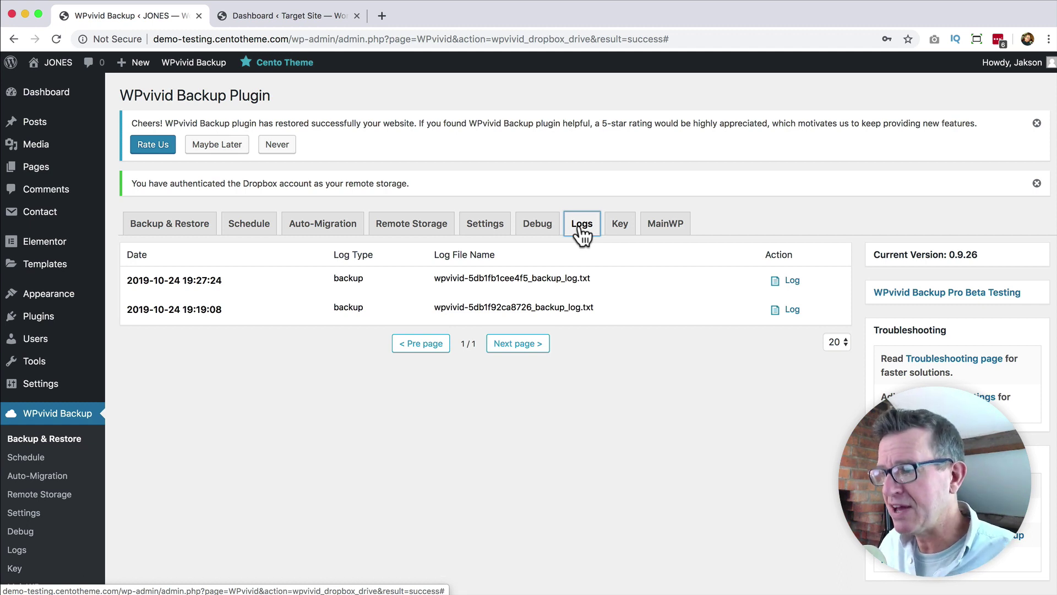
Review the plugin's key generation page and the MainWP extension information.
click(619, 226)
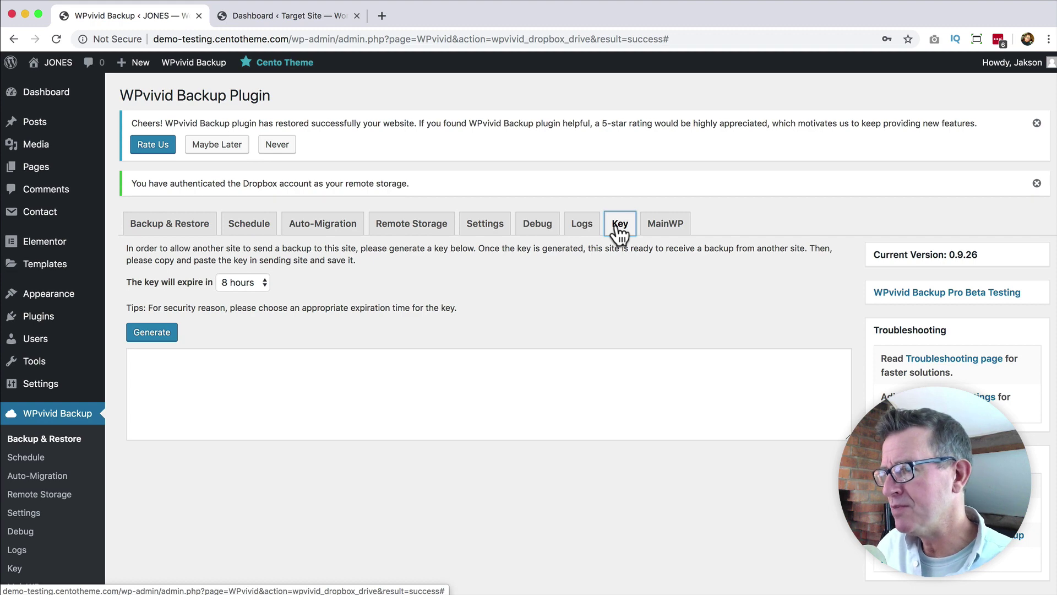
click(662, 237)
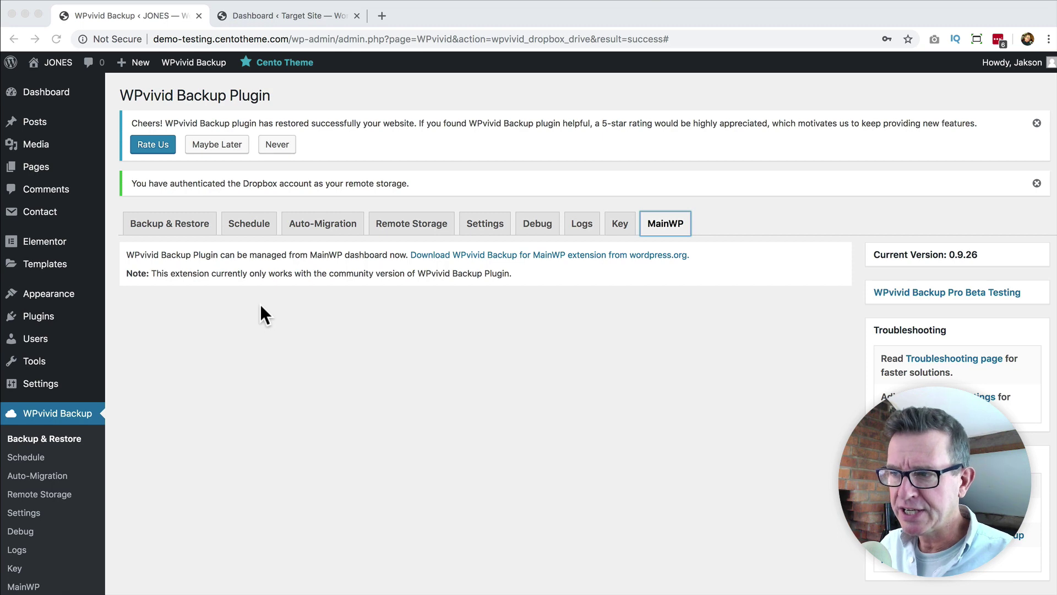
Run a manual backup of Database + Files (WordPress Files) with the backup saved to local storage.
click(175, 223)
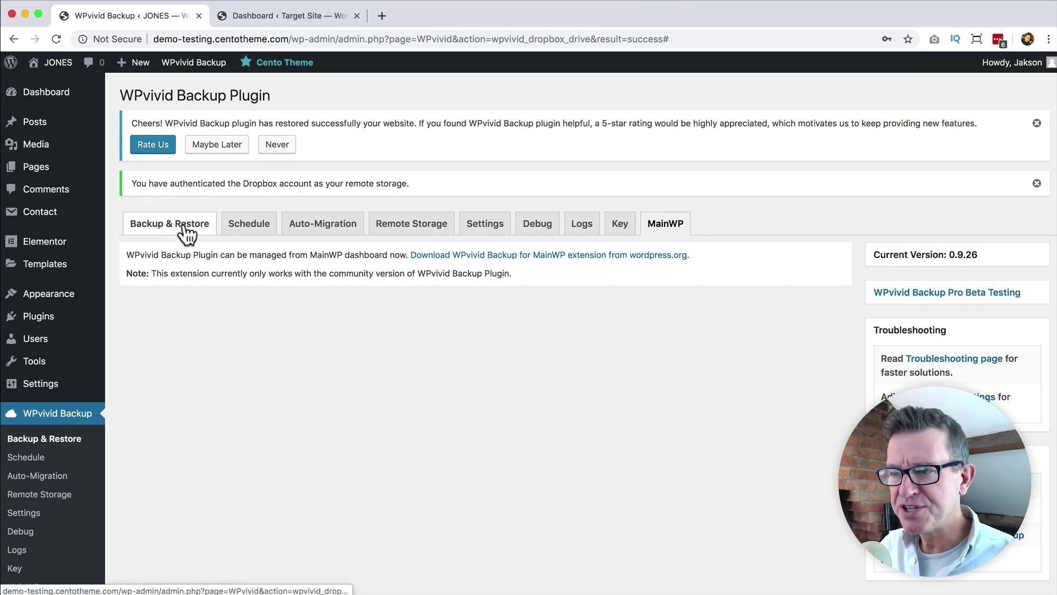
click(183, 228)
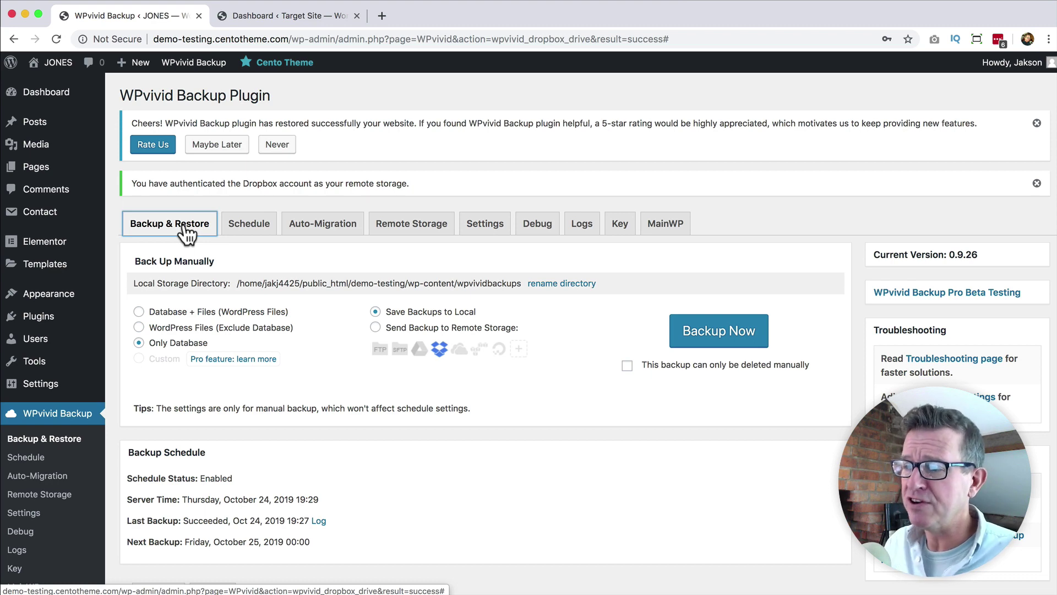
click(343, 370)
click(139, 313)
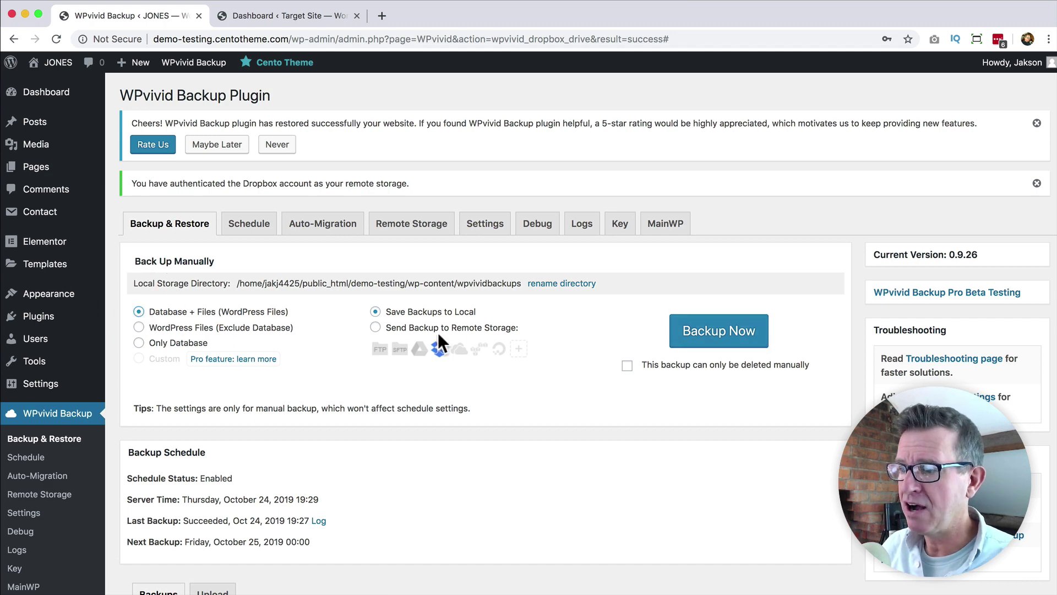
click(733, 332)
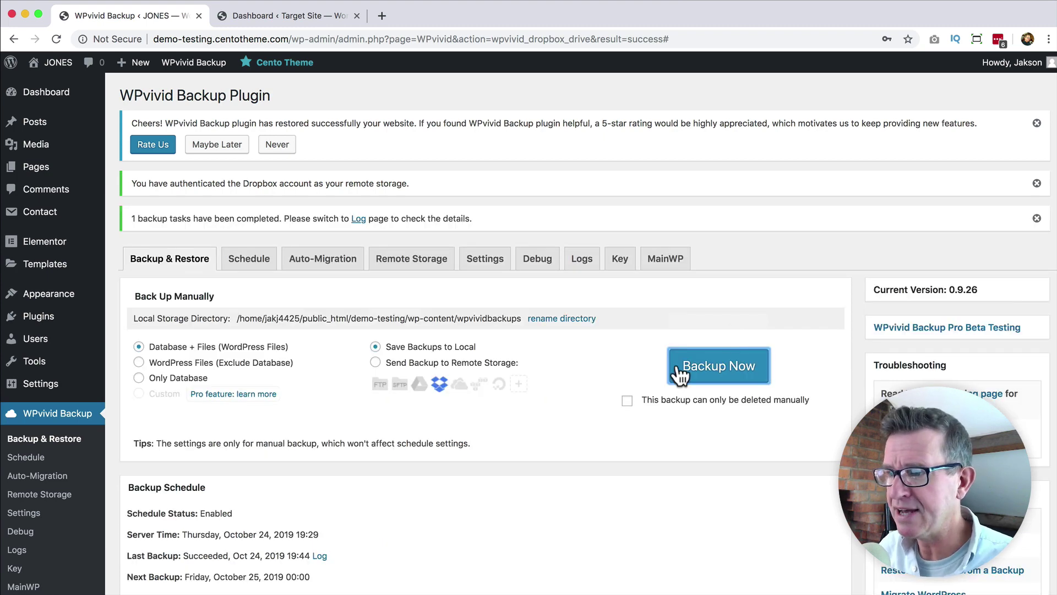
Download Part01 of the Oct 24, 2019 19:44 manual backup to the computer.
scroll(680, 372, down, 6)
scroll(676, 365, down, 2)
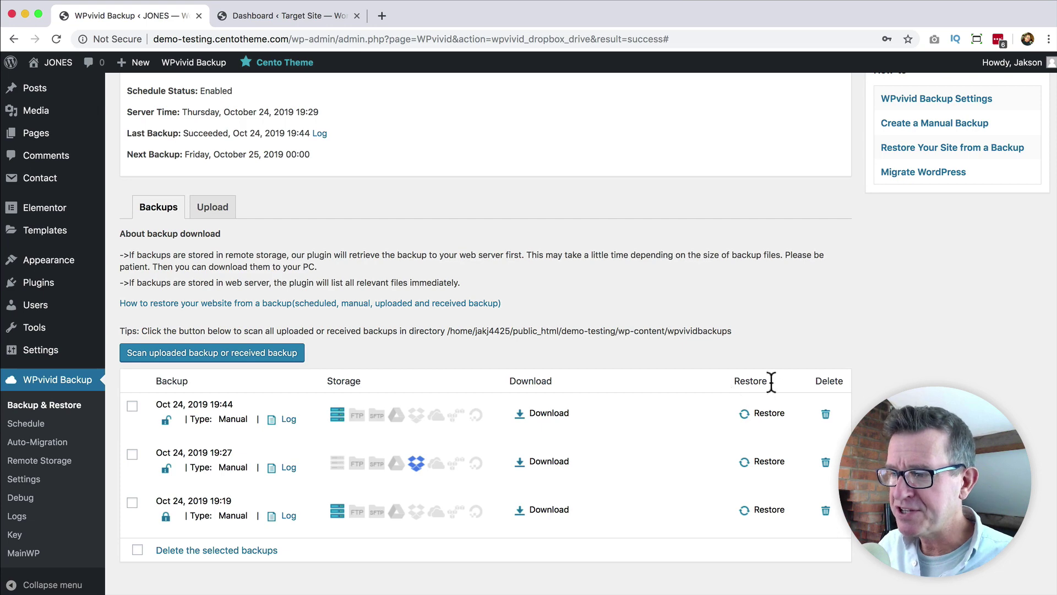
click(552, 414)
click(538, 430)
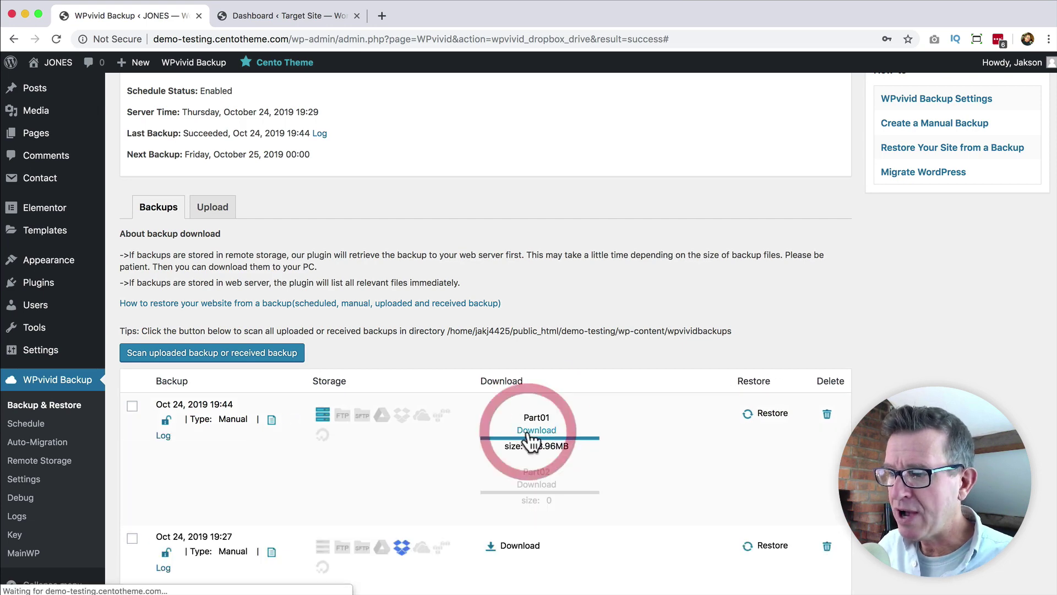
click(626, 176)
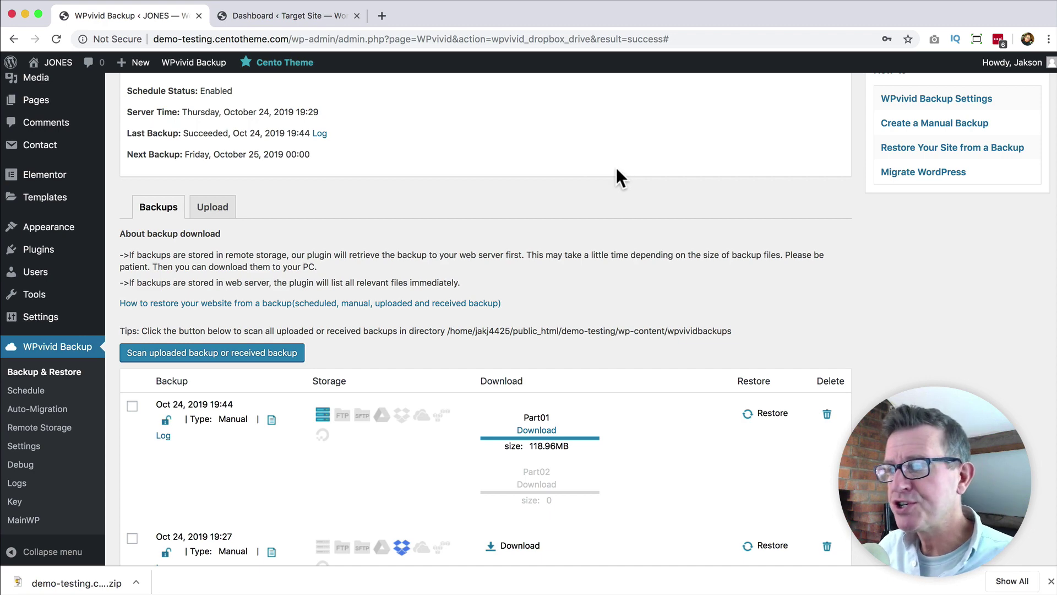
Examine the target site's dashboard, compare the front ends of the source and target sites in Firefox, and return to Chrome.
click(283, 15)
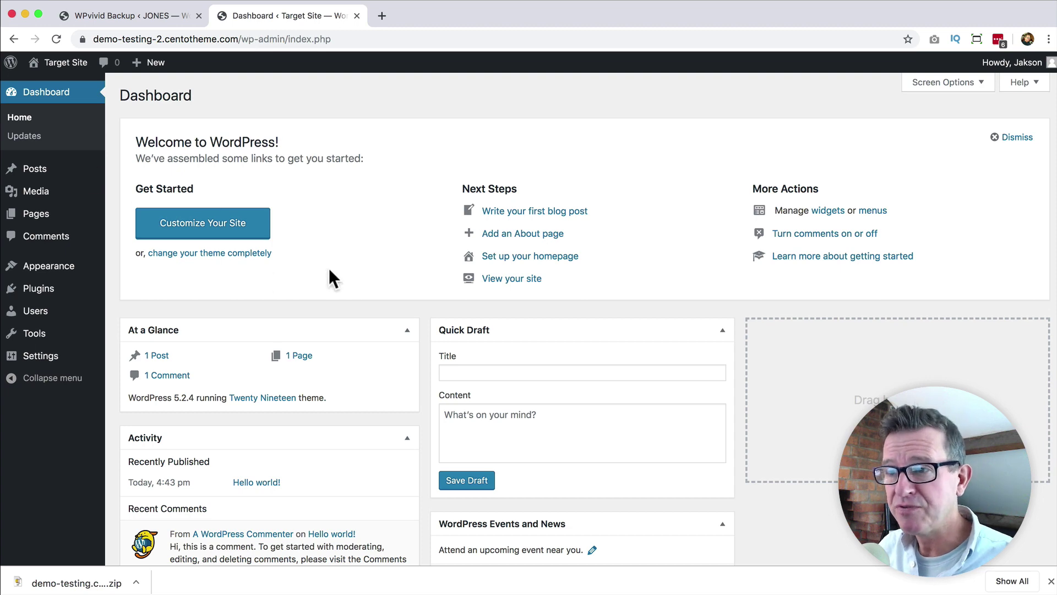
key(super+Tab)
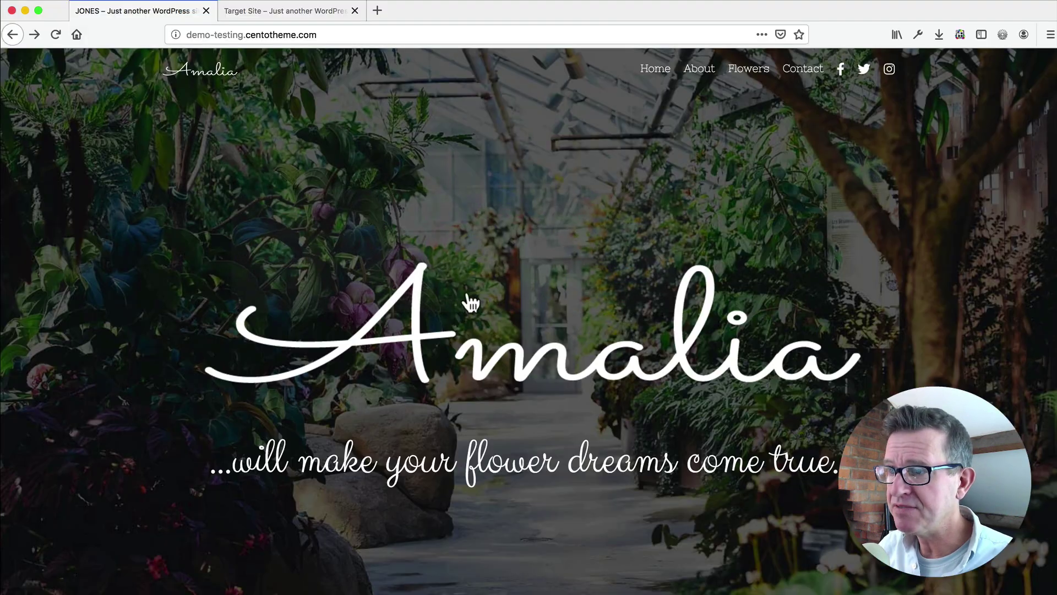
click(298, 11)
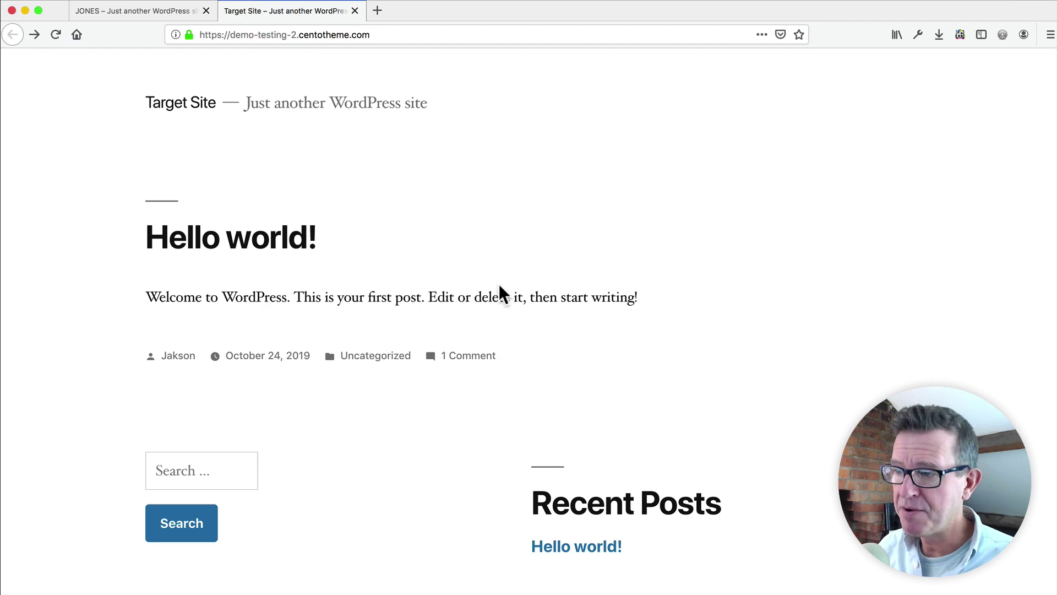
scroll(499, 283, down, 10)
scroll(499, 283, up, 10)
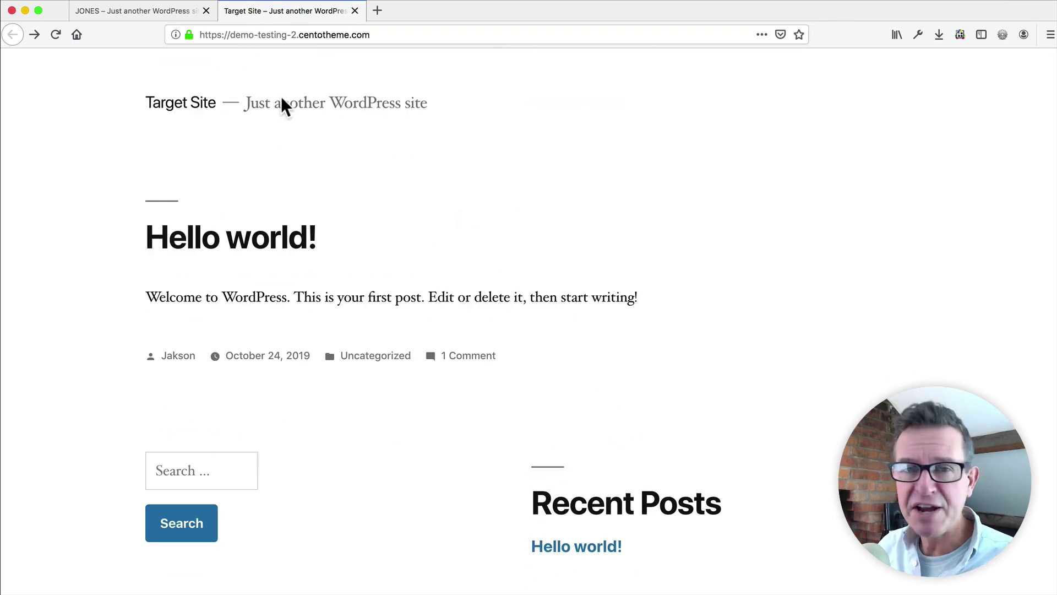
click(157, 11)
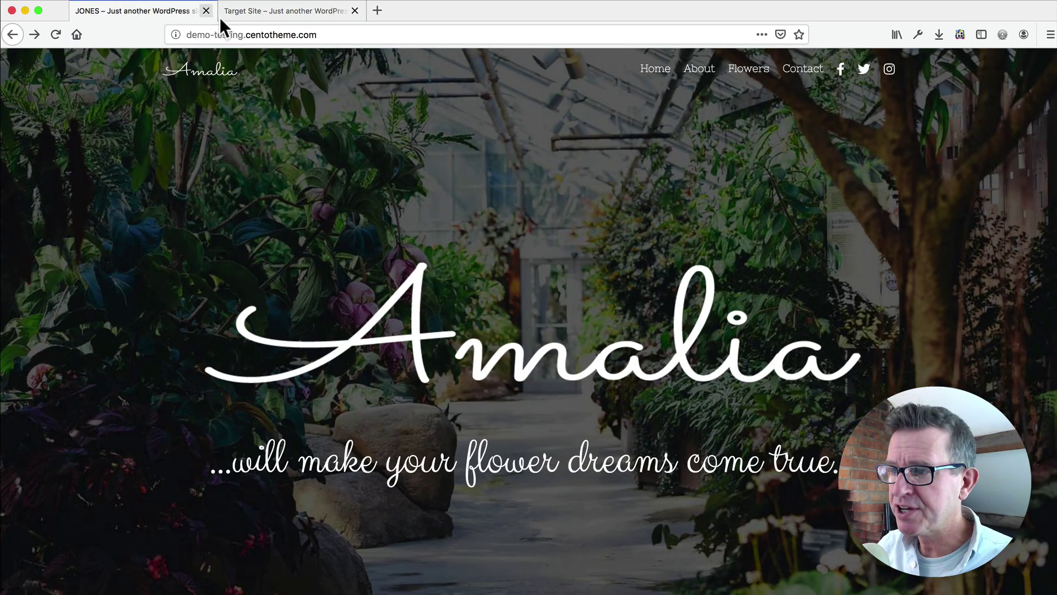
click(276, 11)
key(super+Tab)
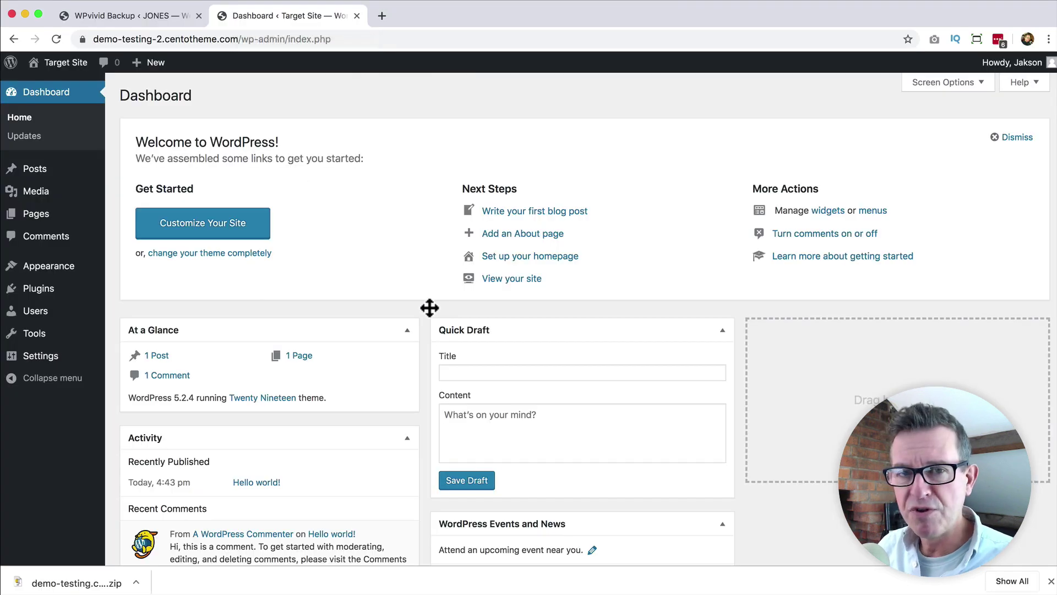
Search for the wpvivid plugin on the target site, and install and activate the WPvivid Backup Plugin.
mouse_move(44, 289)
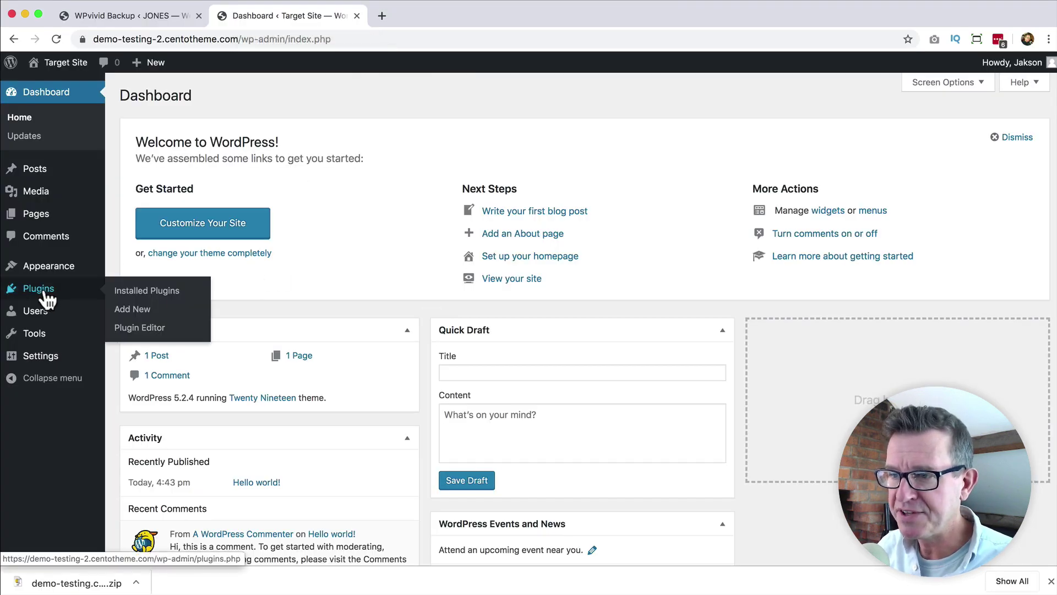
click(135, 315)
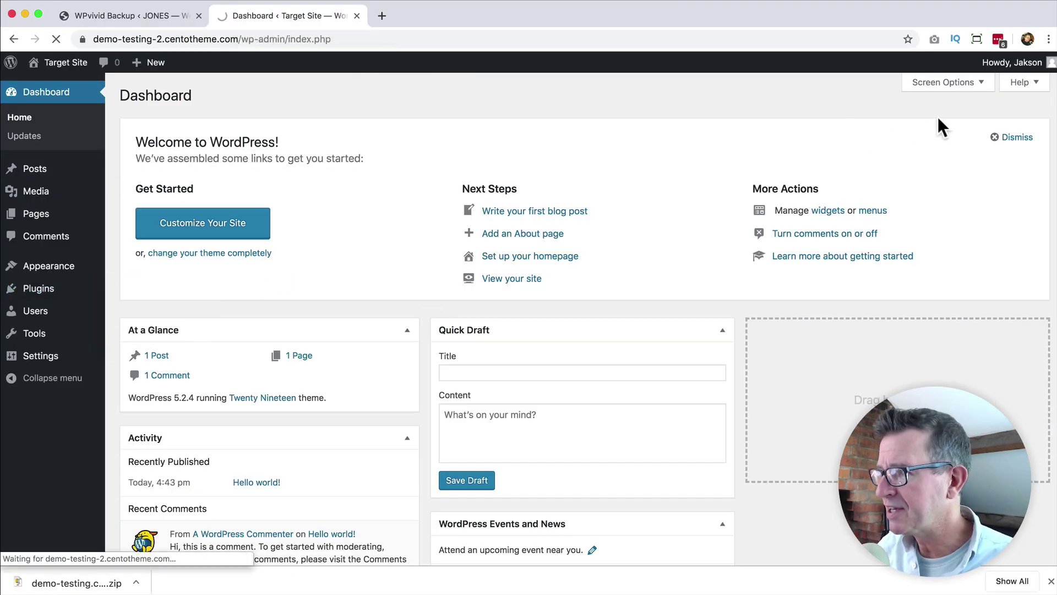
click(385, 204)
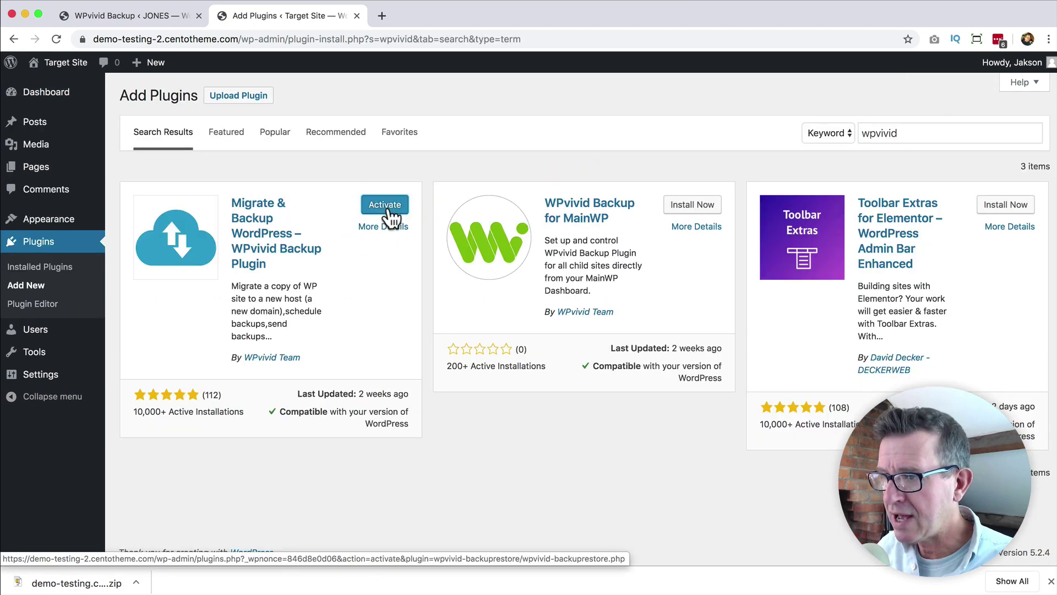
click(385, 206)
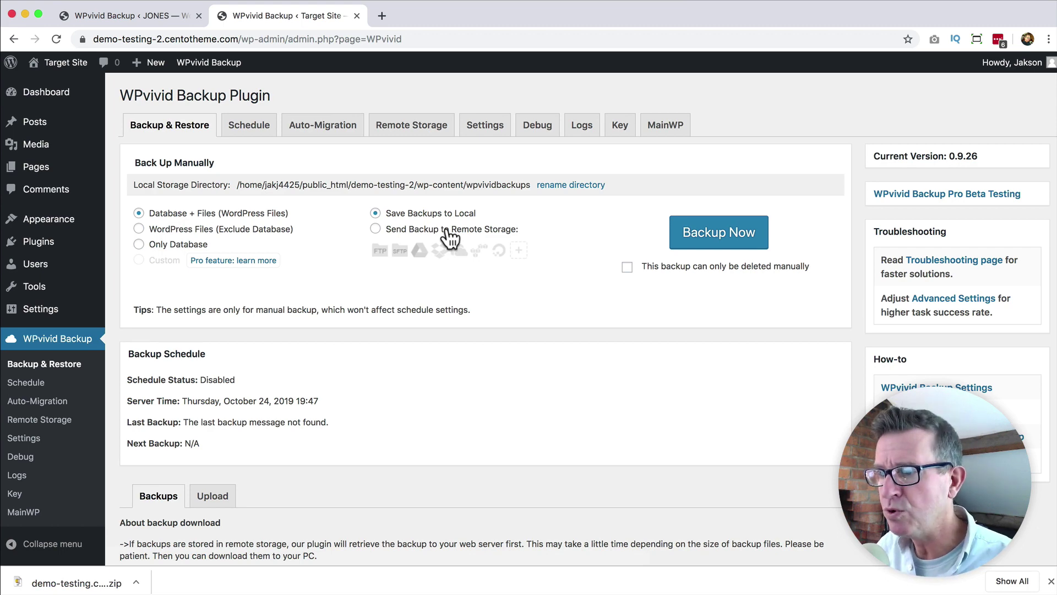
scroll(448, 237, down, 5)
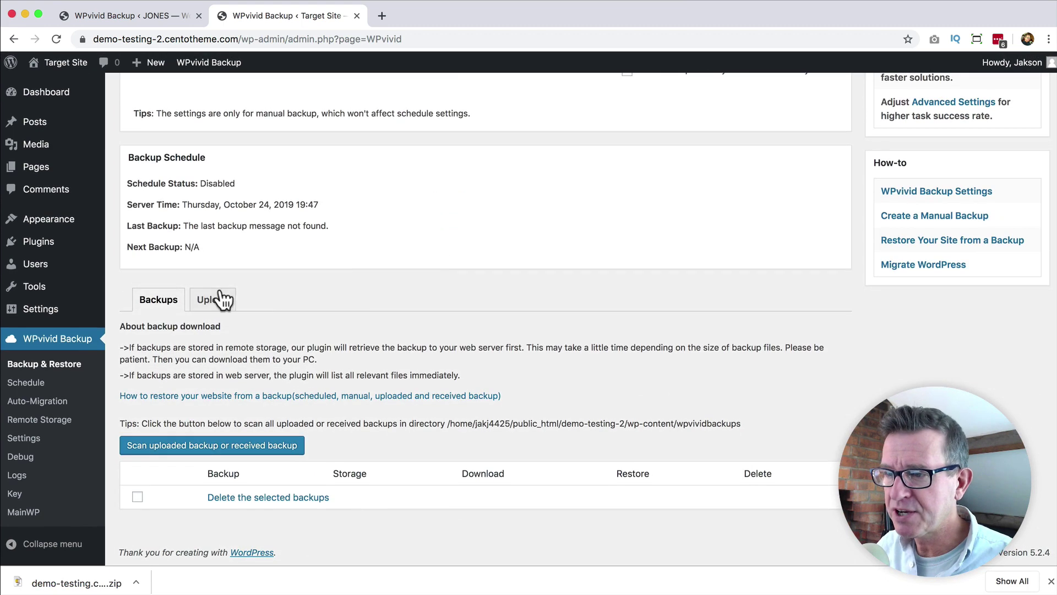
click(213, 299)
scroll(470, 393, down, 5)
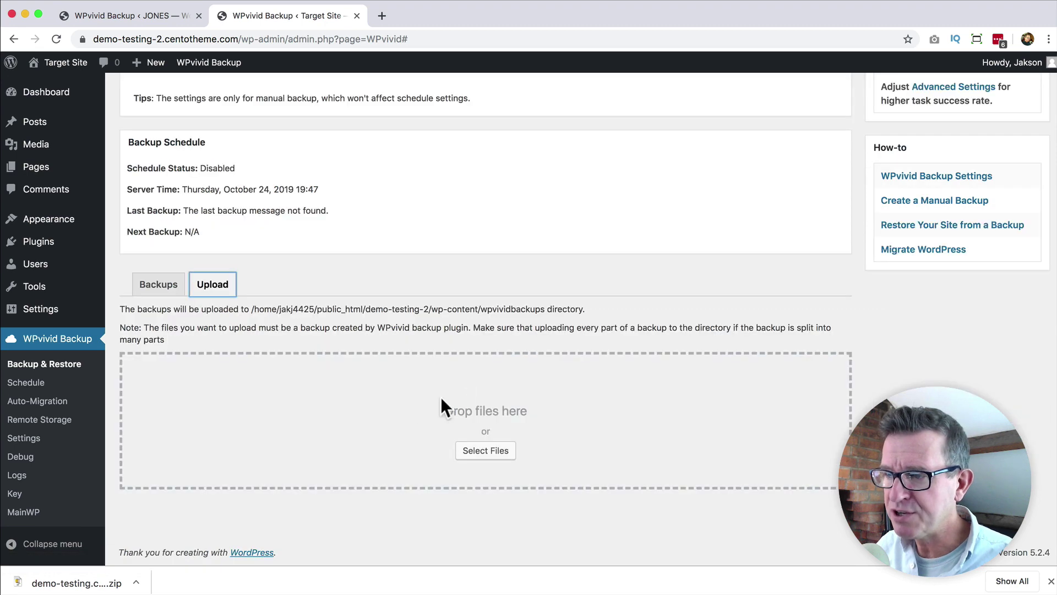
click(498, 454)
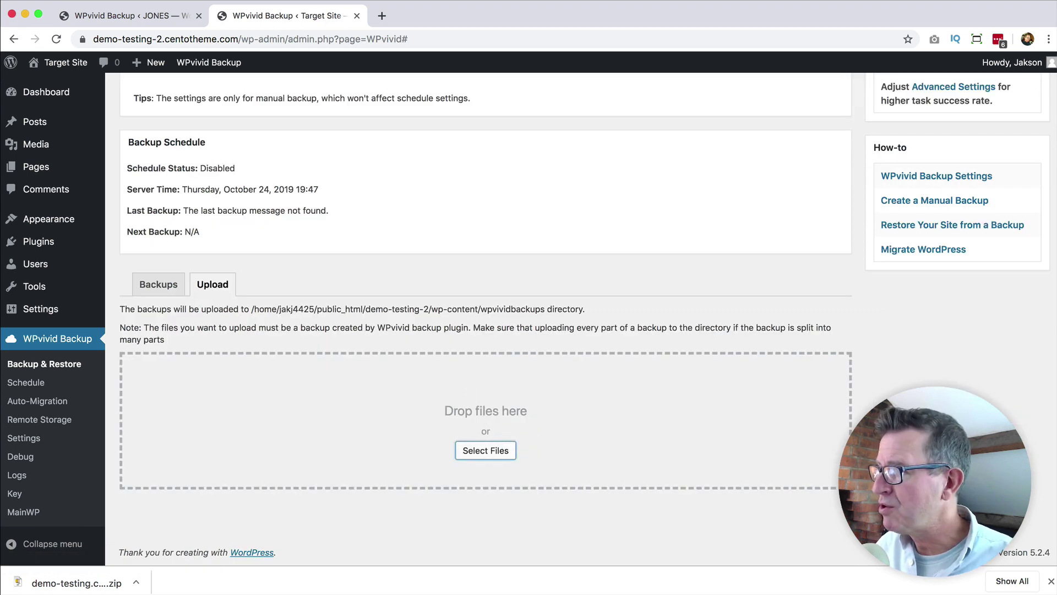
drag(1056, 165, 539, 420)
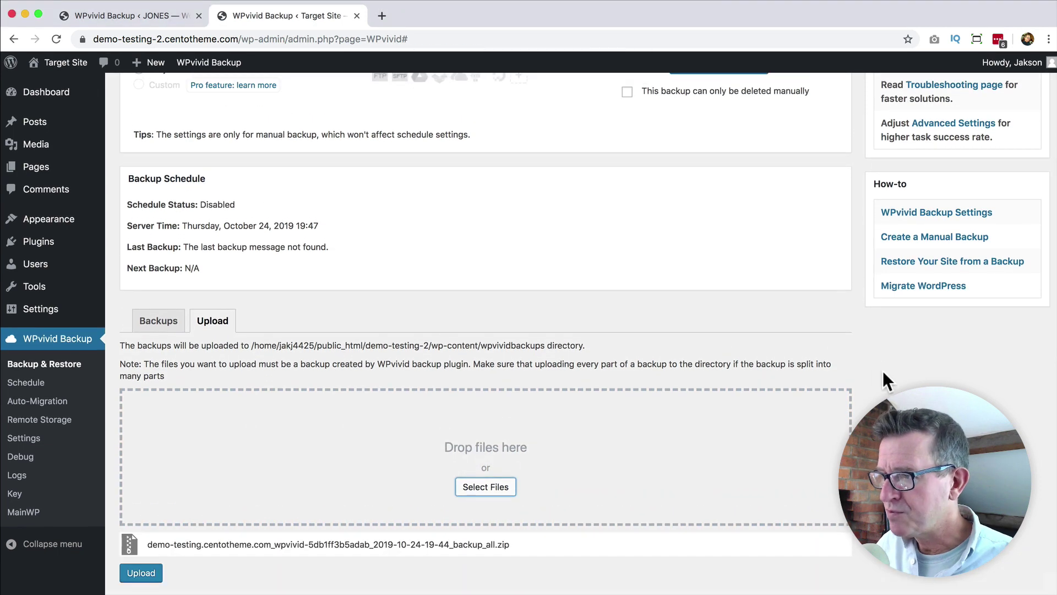
click(146, 573)
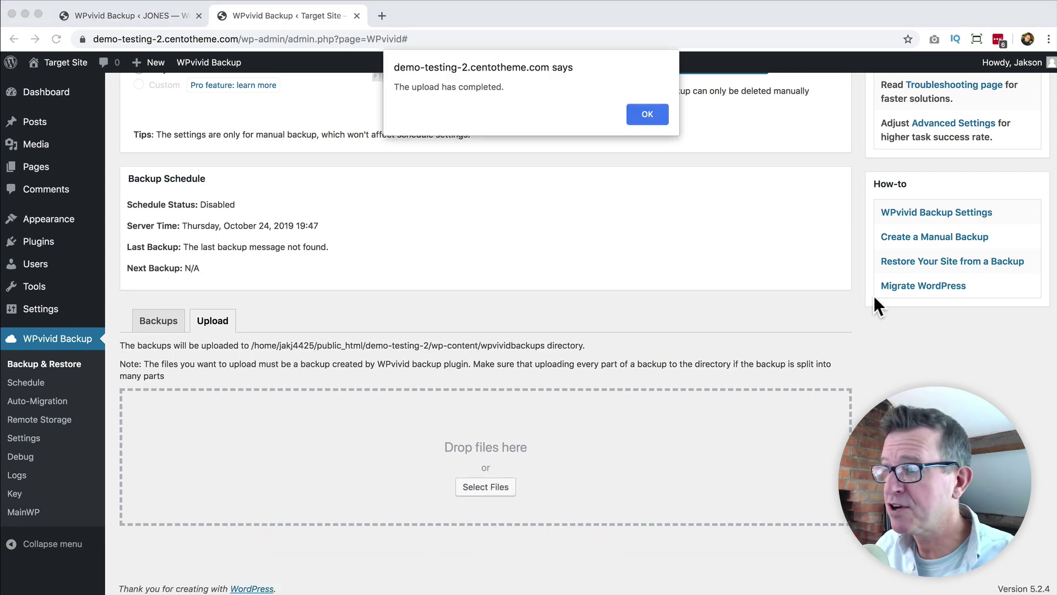
click(648, 114)
scroll(659, 117, down, 1)
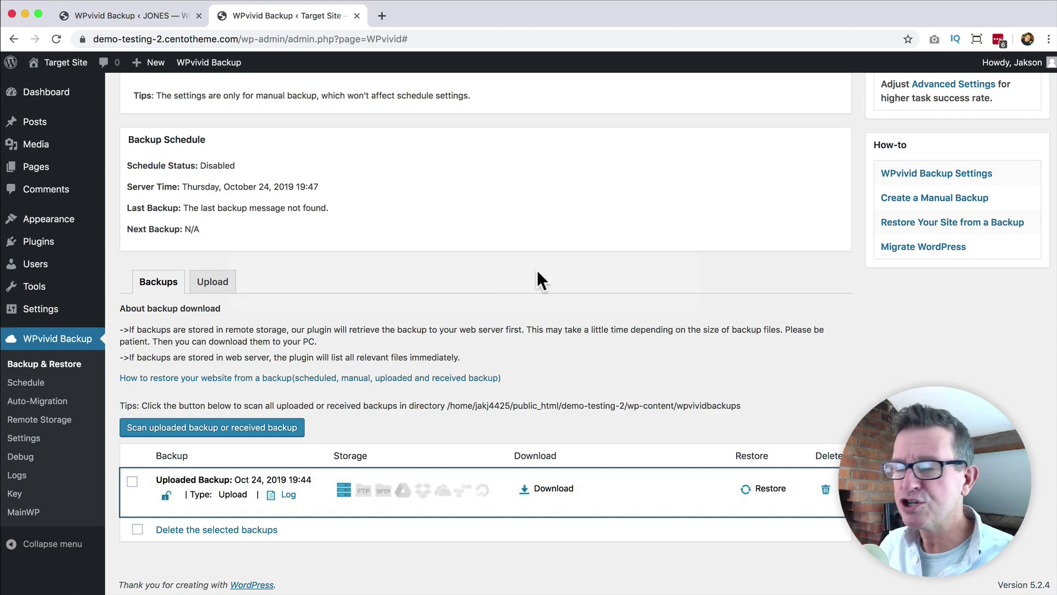
Restore the uploaded Oct 24, 2019 19:44 backup onto the target site and confirm the restoration.
key(super+Tab)
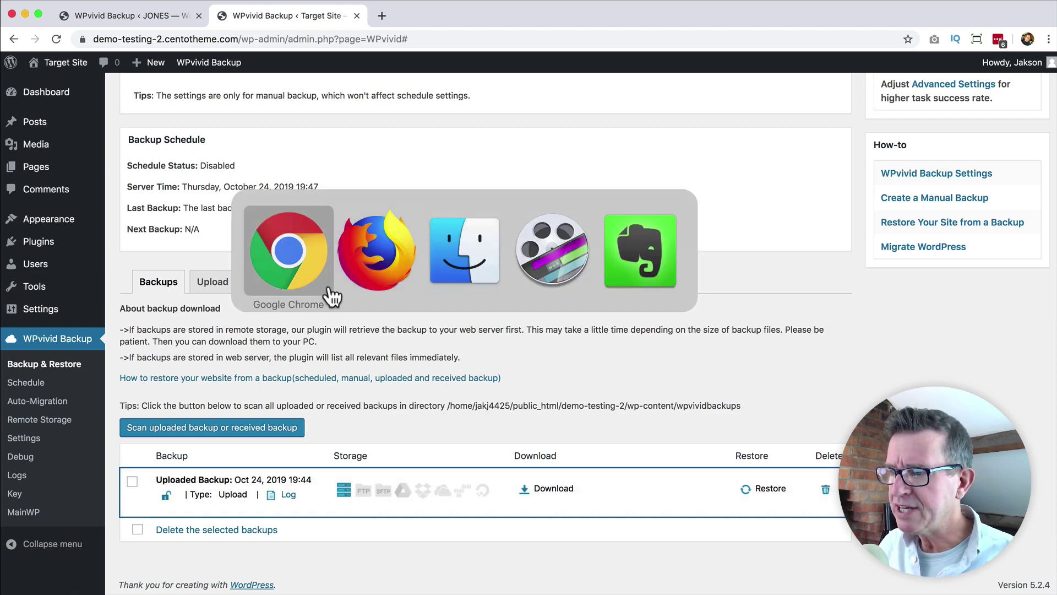
key(super+Tab)
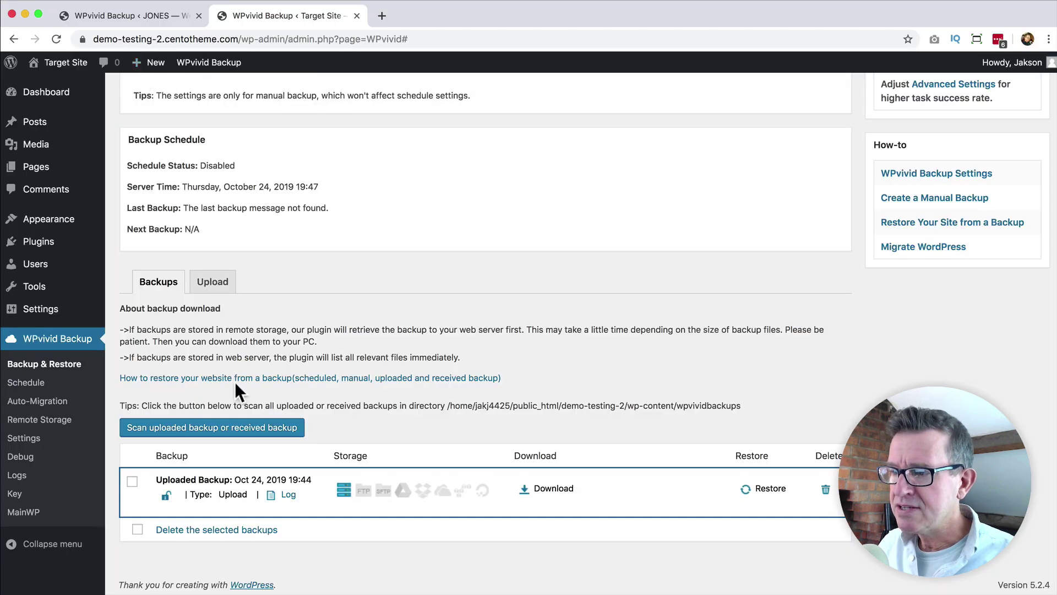
click(774, 488)
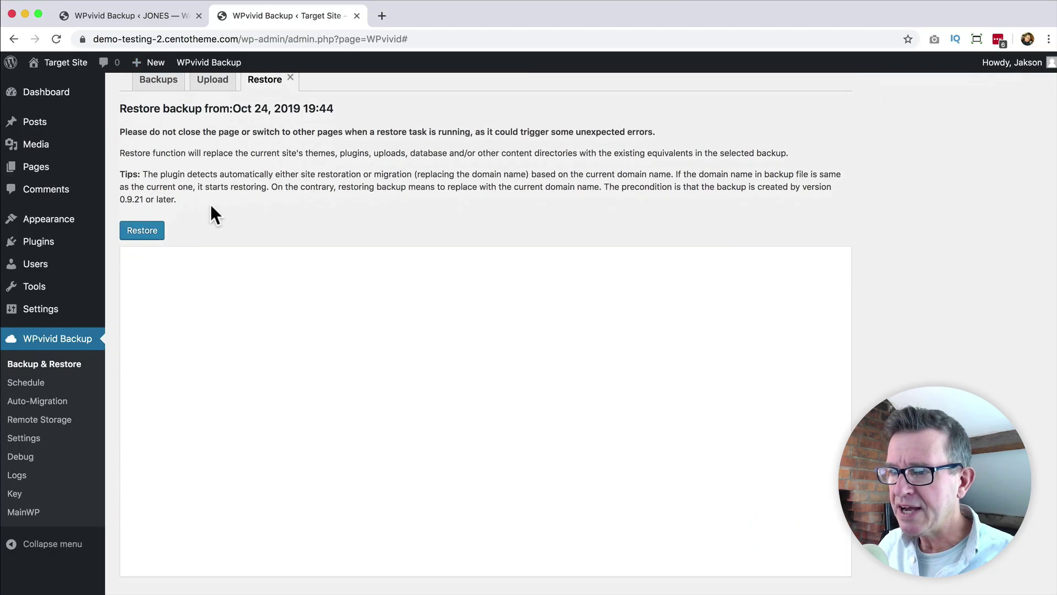
click(150, 231)
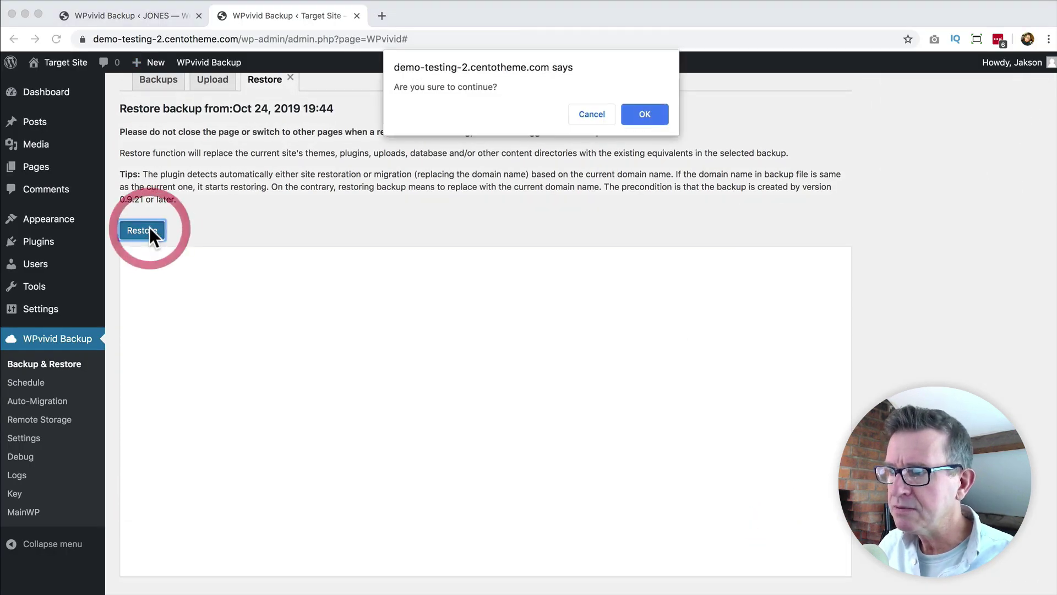
click(652, 114)
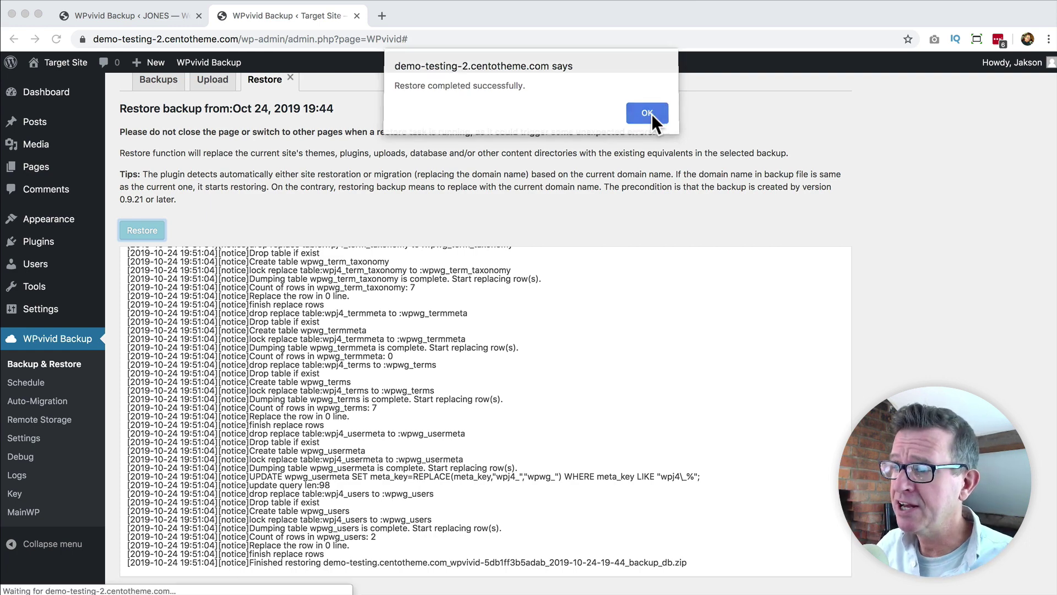
click(647, 114)
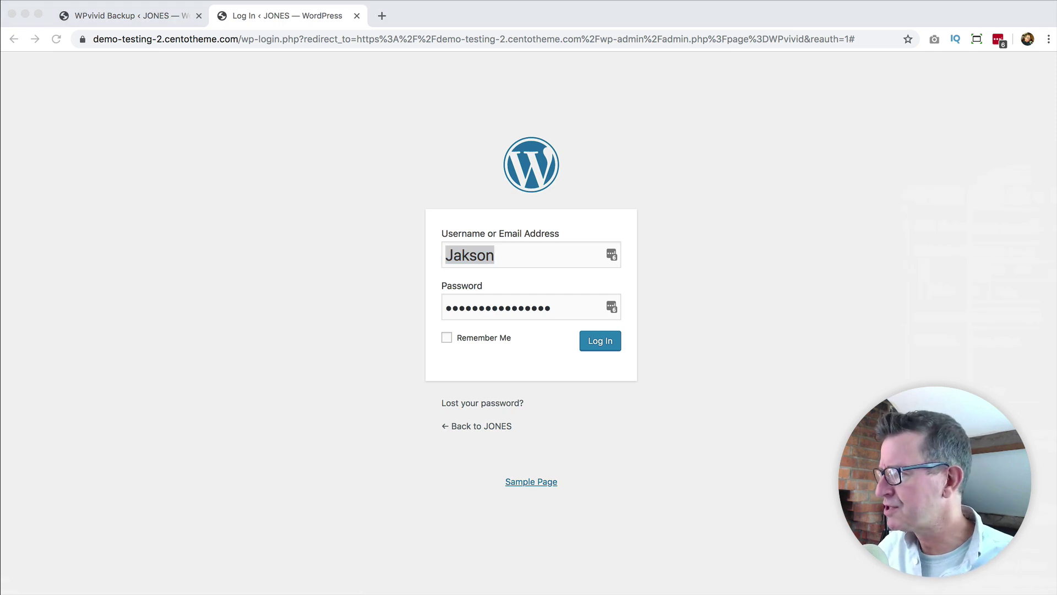
Enter the account password on the target site's WordPress login form and log in.
click(470, 302)
key(super+a)
key(super+v)
click(611, 343)
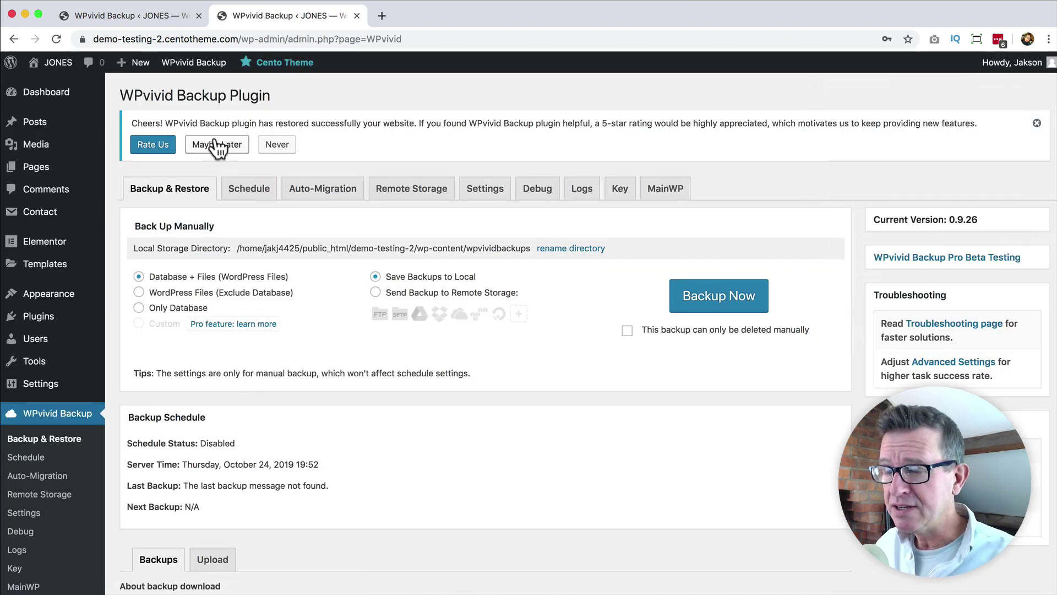
Switch to Firefox, reload the target site's front end and look through its migrated home page.
key(super+Tab)
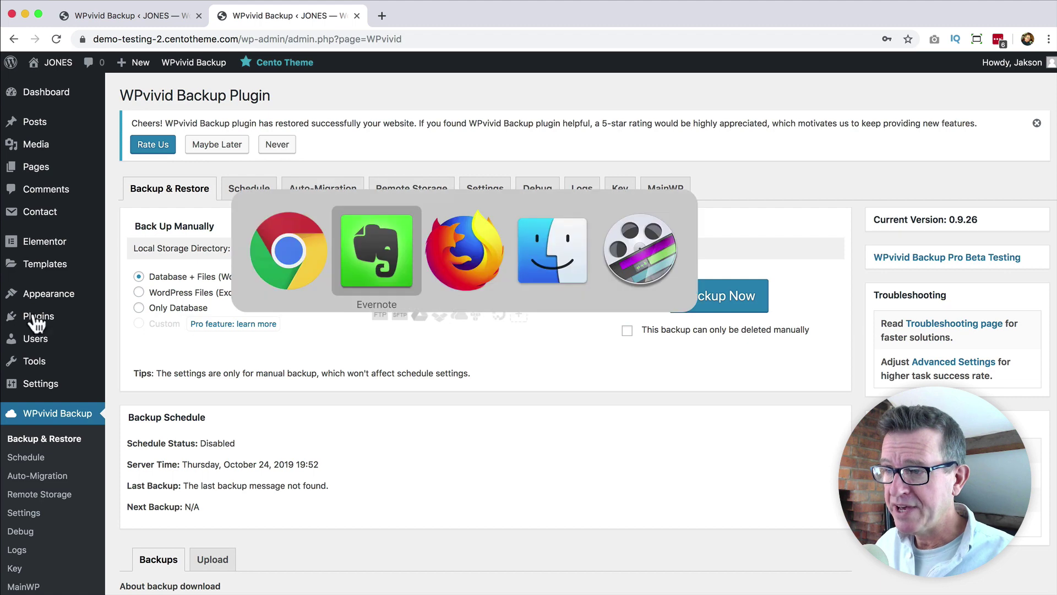
click(465, 269)
click(56, 34)
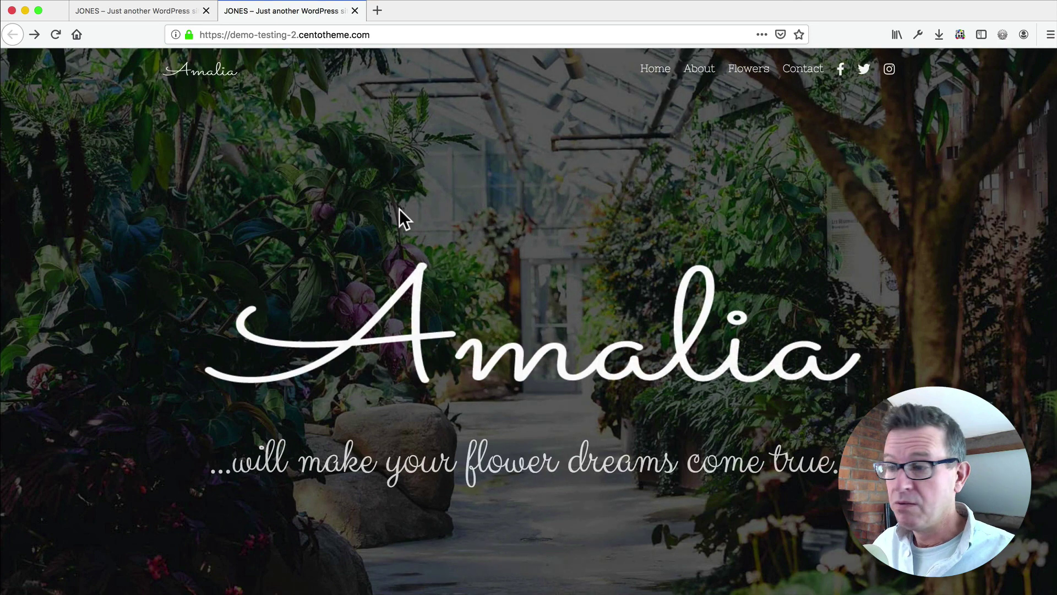
scroll(649, 274, down, 10)
scroll(650, 281, down, 10)
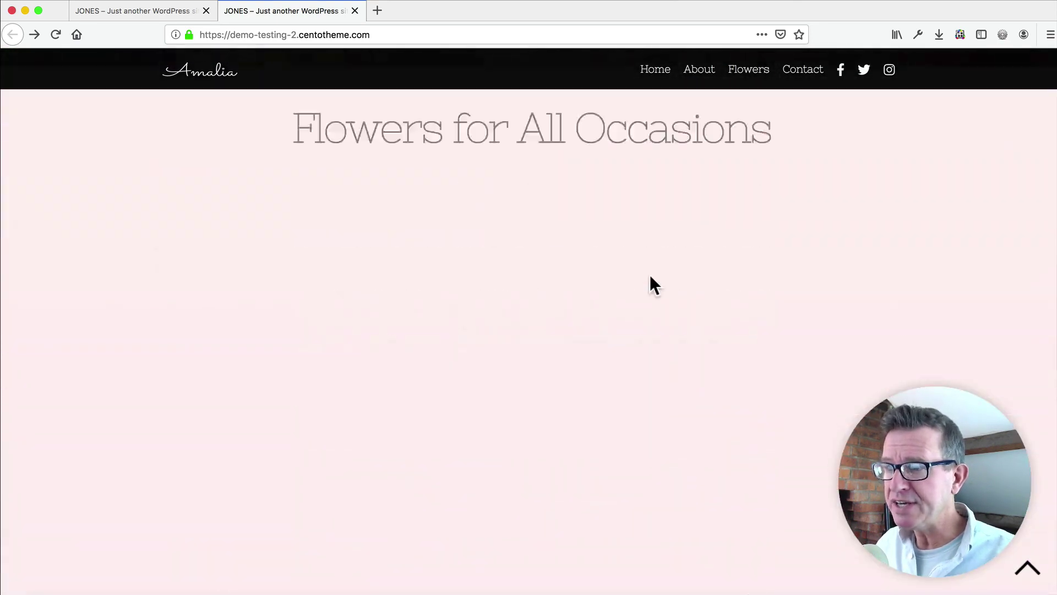
Look through the source site's home page in Firefox and compare it with the migrated target site's home page.
scroll(650, 281, up, 4)
click(171, 17)
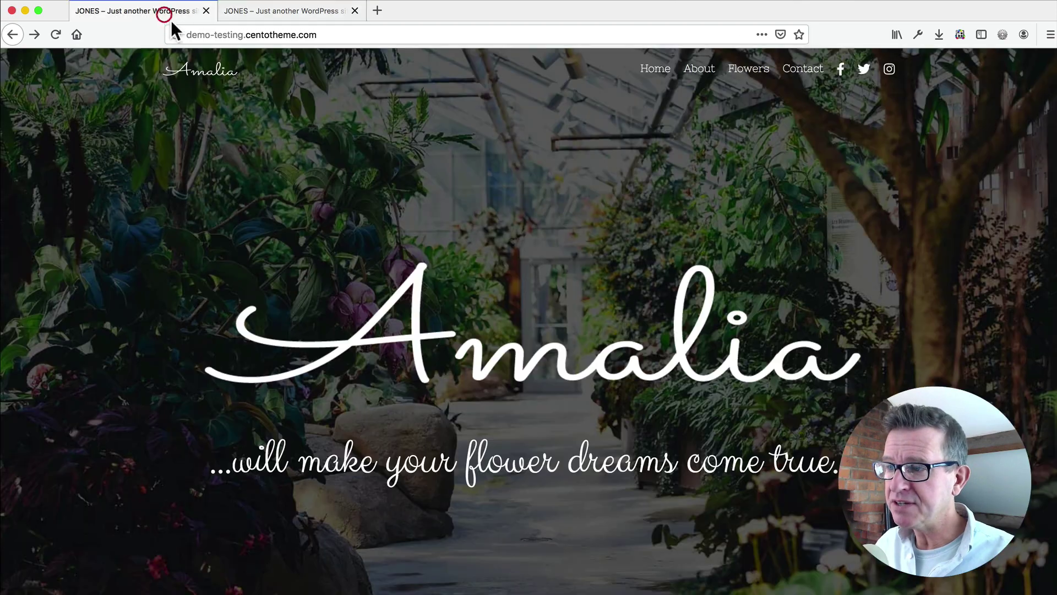
scroll(616, 298, down, 6)
scroll(614, 289, down, 3)
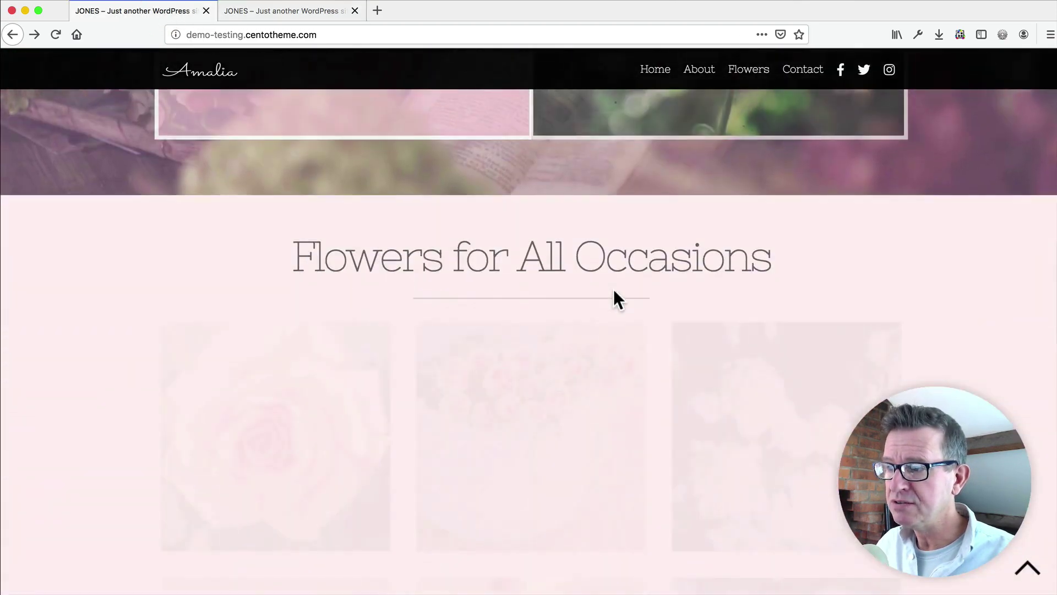
key(ctrl+Tab)
Switch to Chrome and view the target site's WPvivid Auto-Migration section.
key(super+Tab)
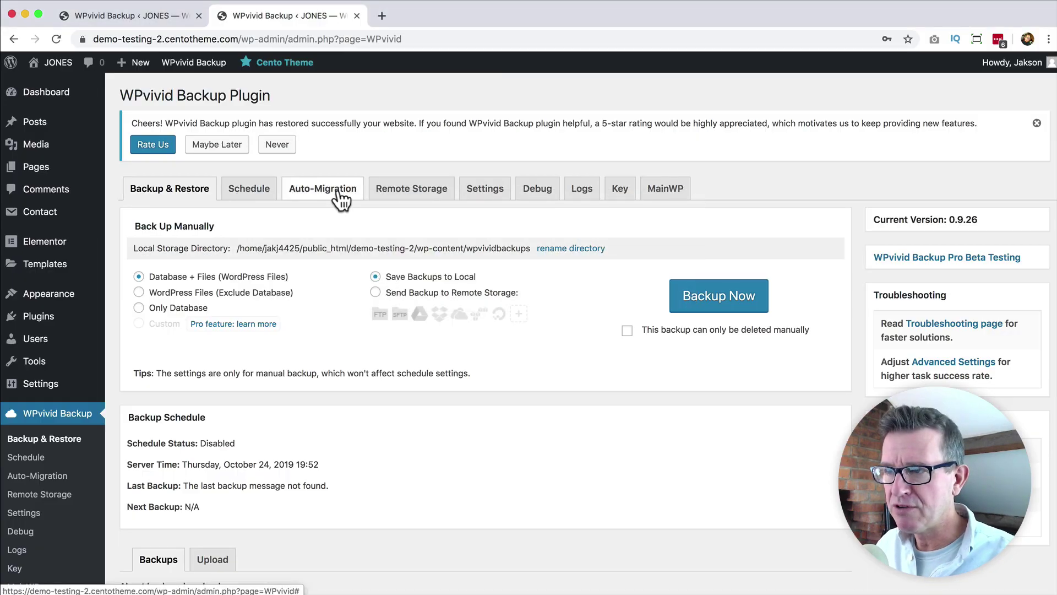
click(336, 190)
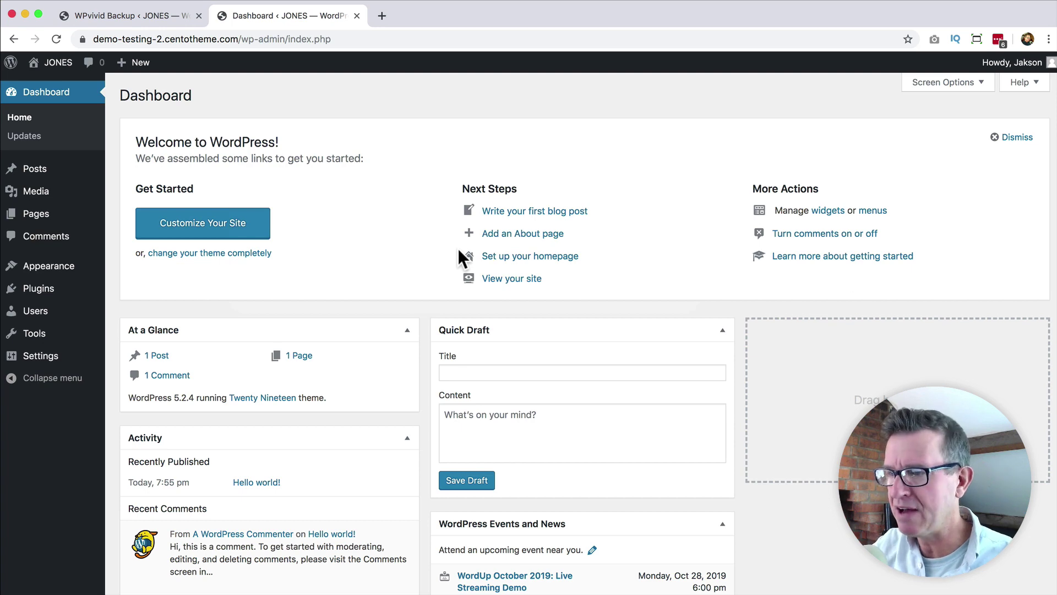
Switch to Firefox, reload the reset target site's front page to check it, and return to Chrome.
key(super+Tab)
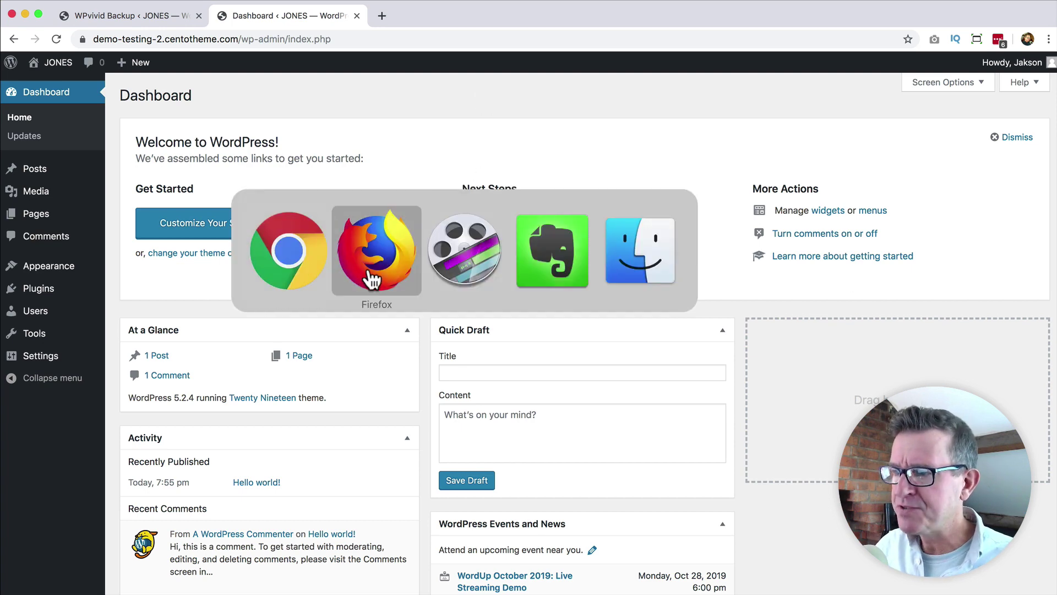
key(super+r)
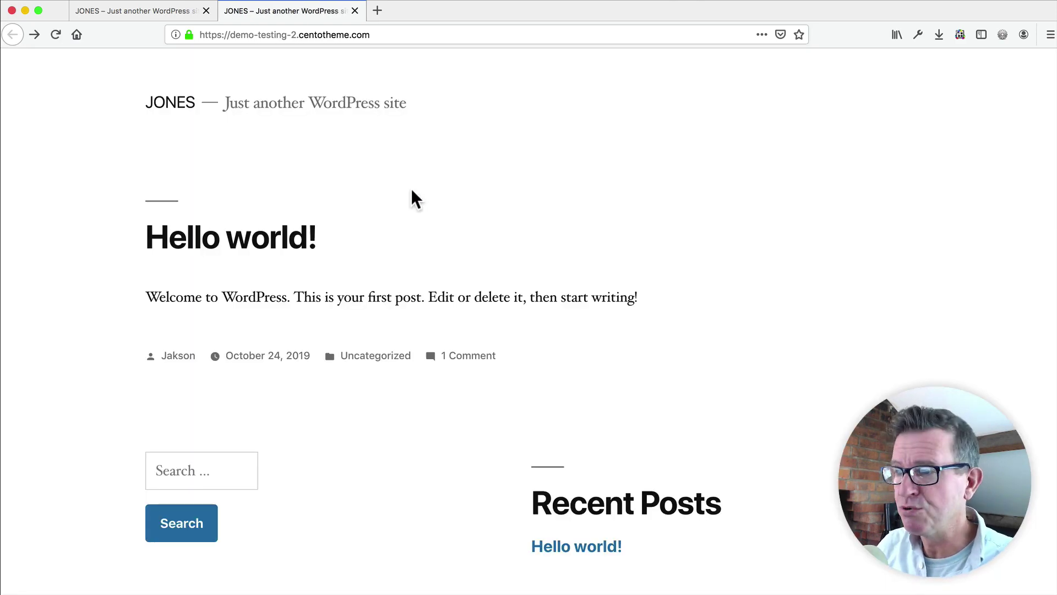
key(super+Tab)
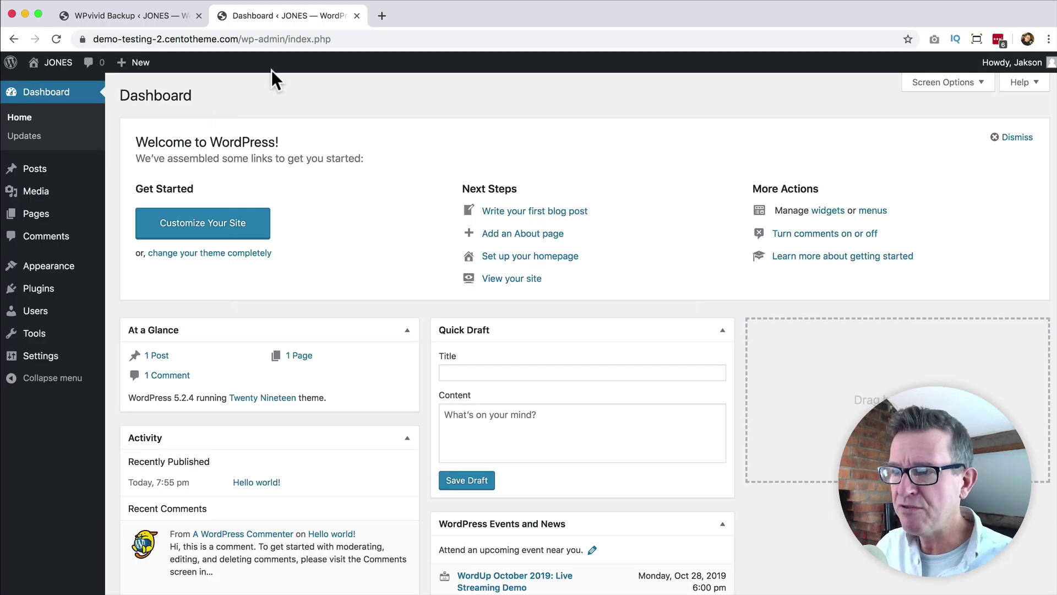
Activate the WPvivid Backup Plugin on the target site.
click(38, 288)
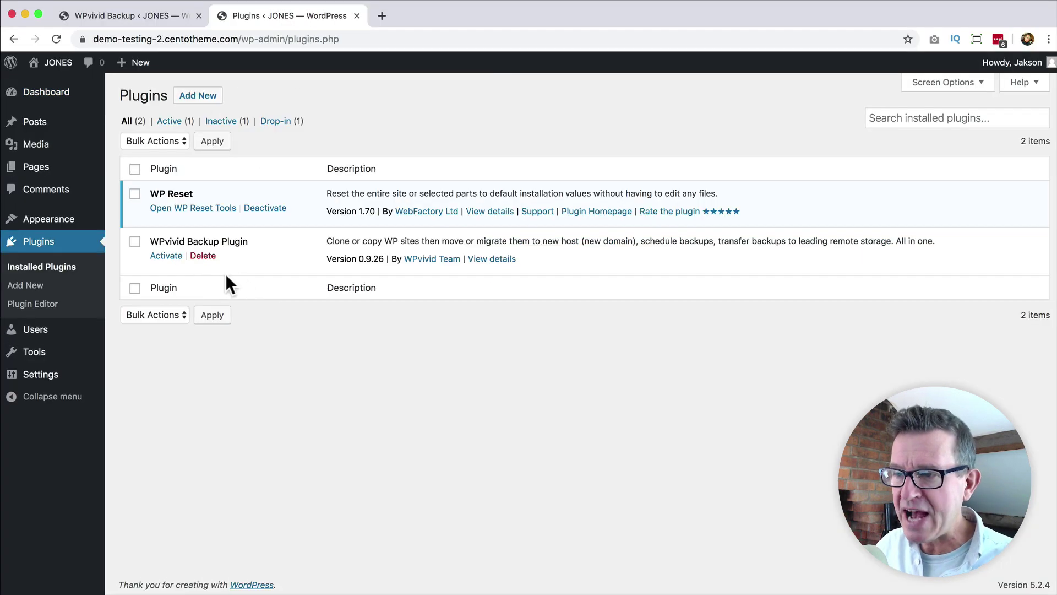
click(167, 256)
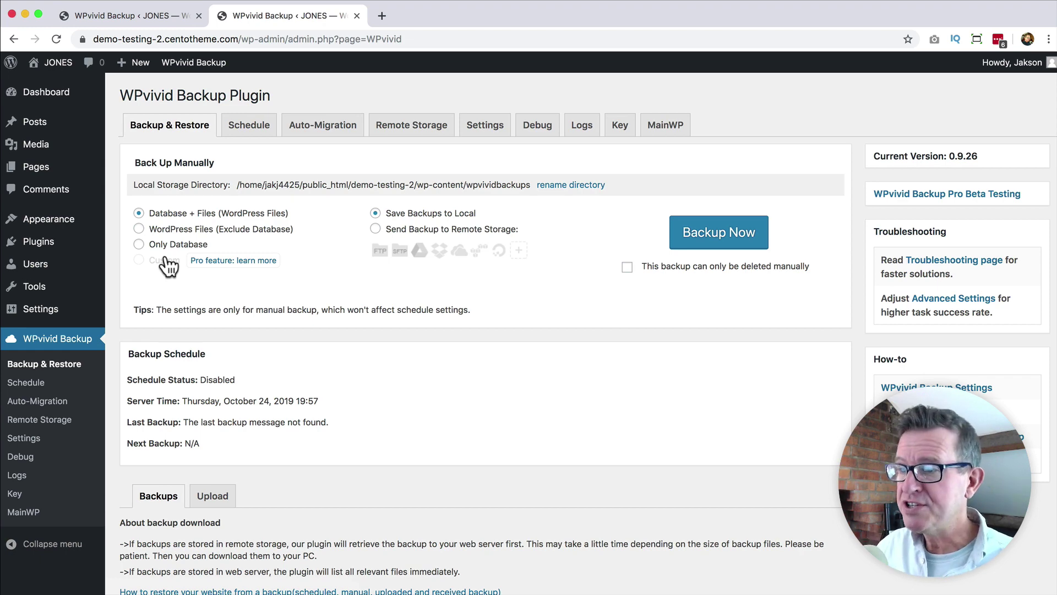
Generate a WPvivid site key with an 8-hour expiry on the target site and copy it.
click(620, 126)
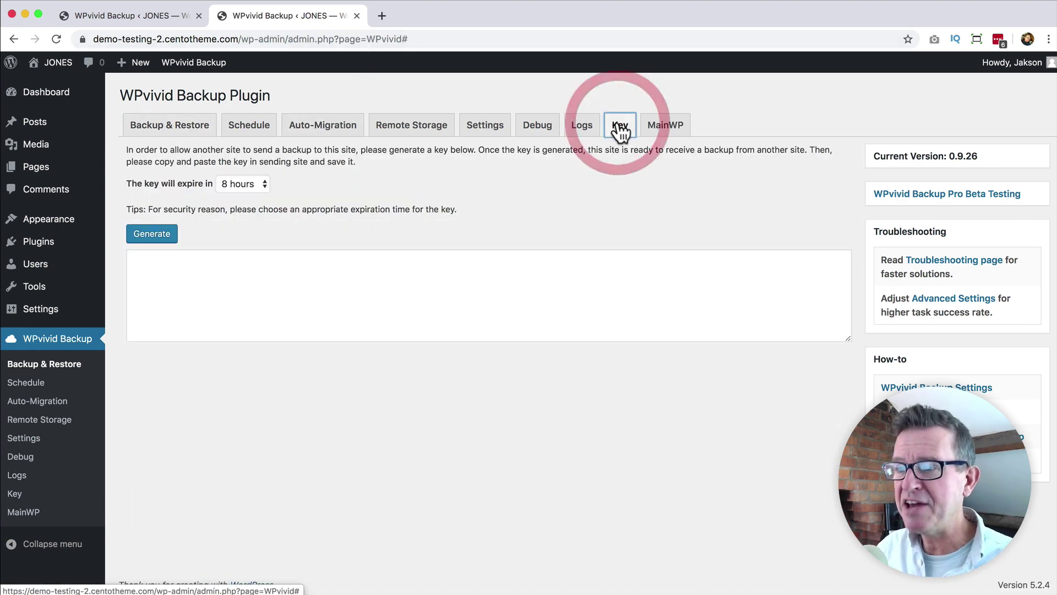
click(158, 233)
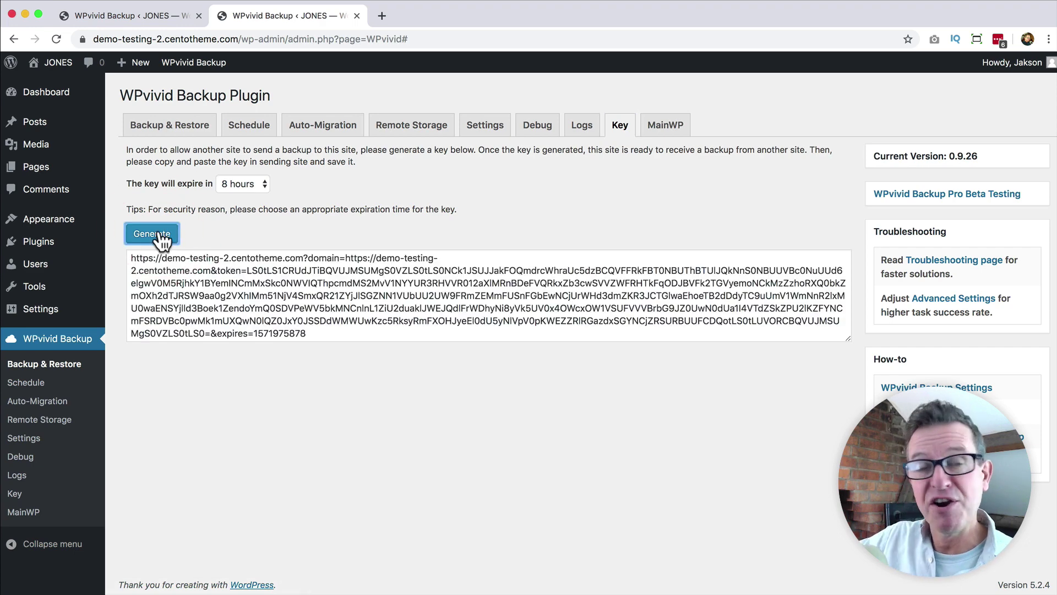
click(438, 323)
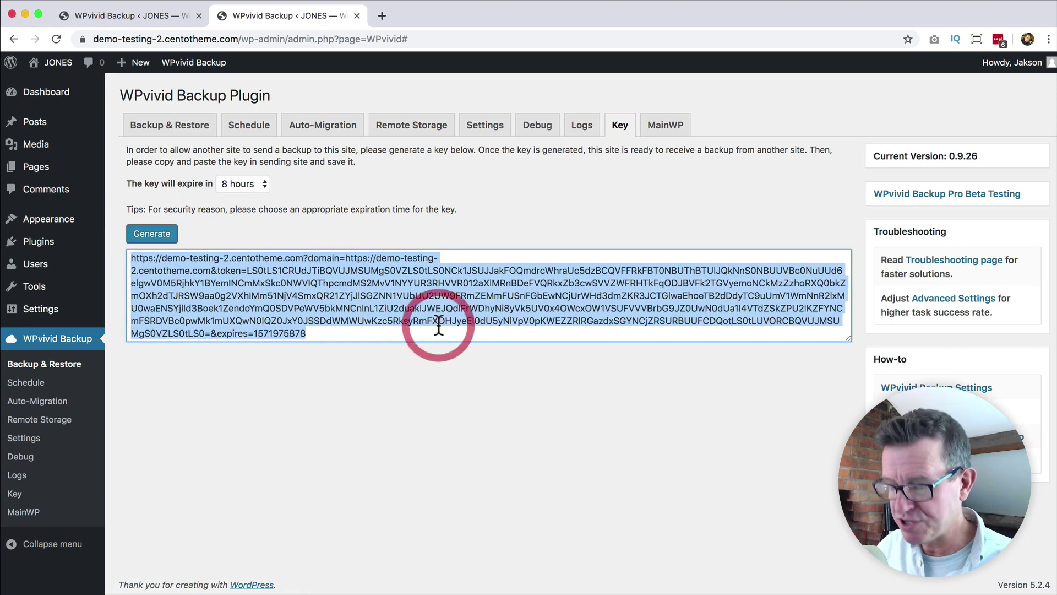
right_click(436, 311)
click(507, 405)
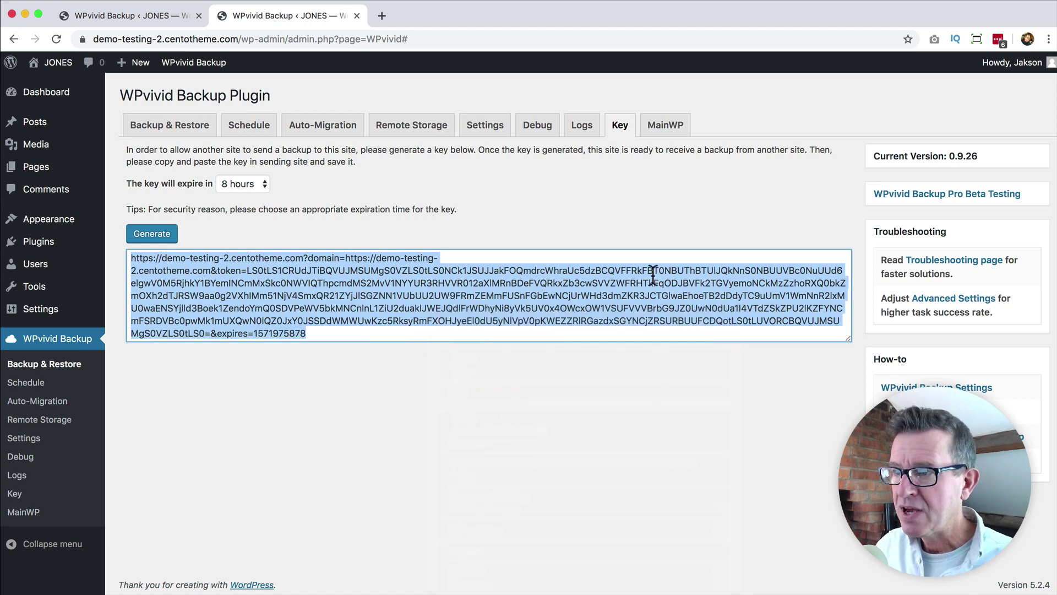
Paste and save the target's site key in the source site's Auto-Migration settings, and clone and transfer Database + Files to the target site.
click(130, 16)
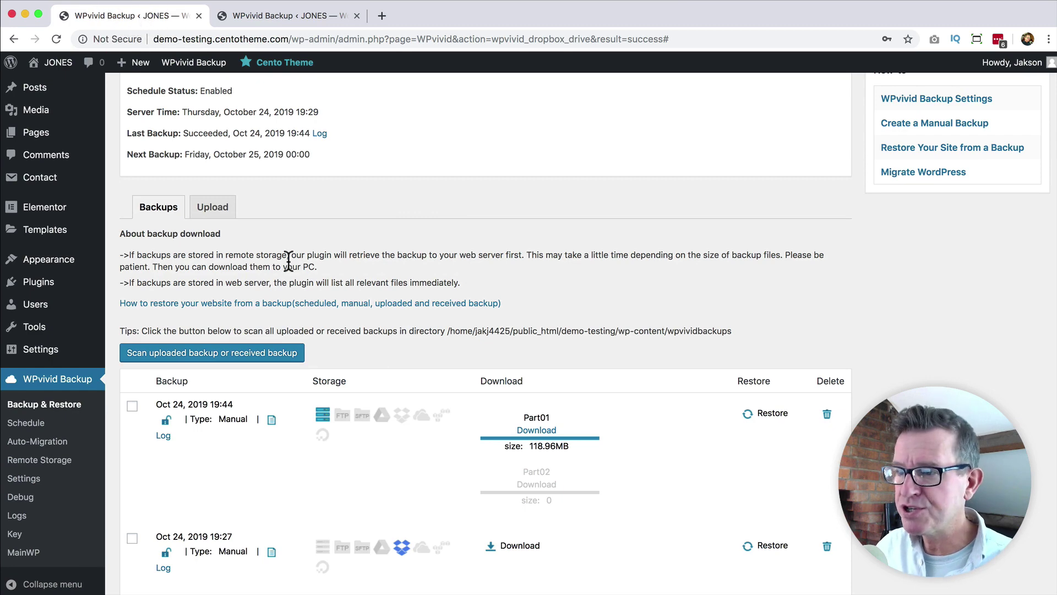
scroll(289, 259, up, 8)
click(338, 259)
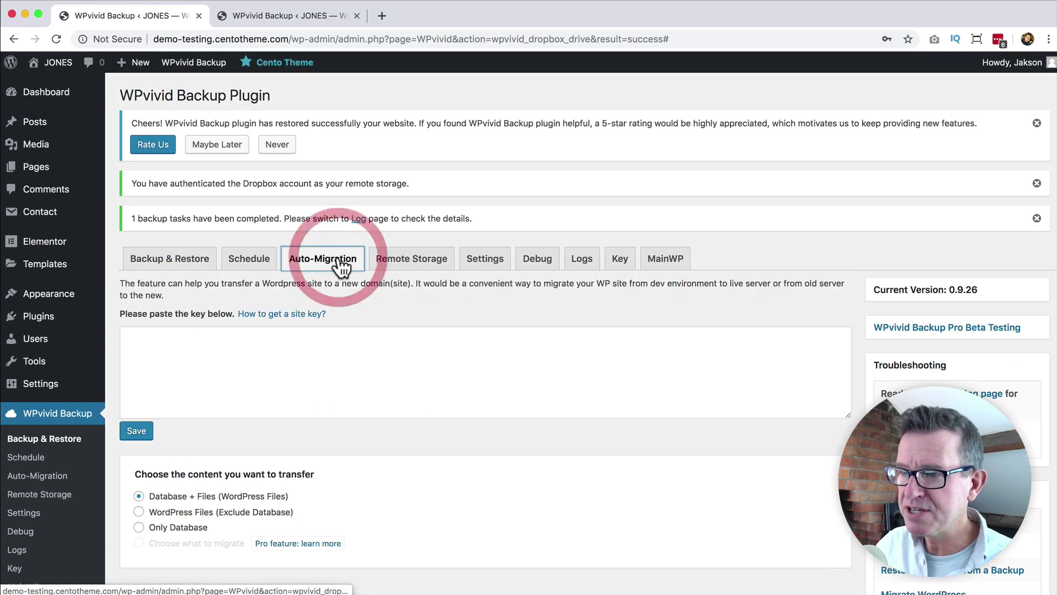
click(236, 346)
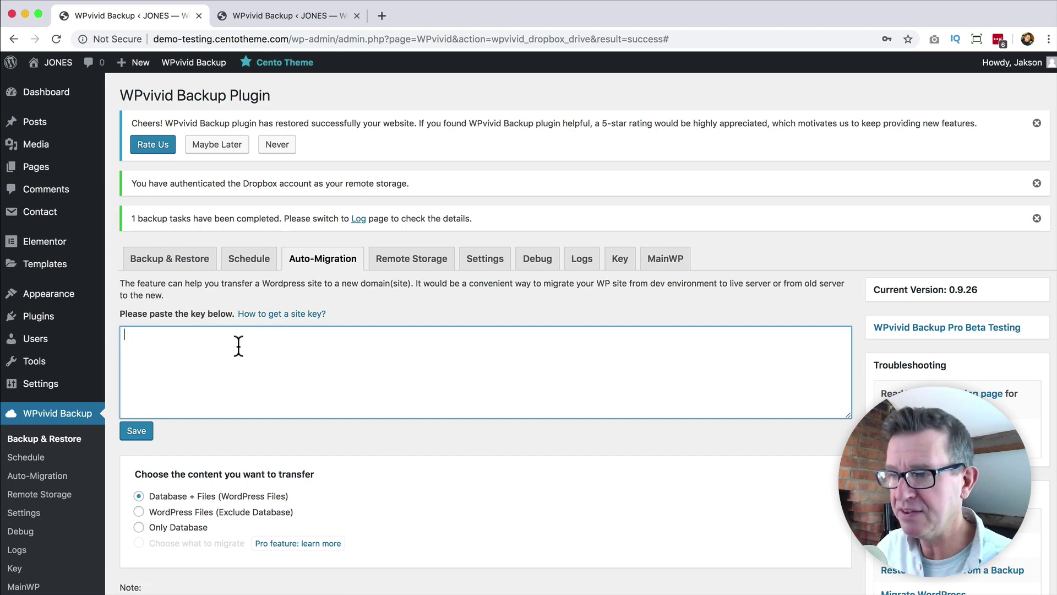
key(super+v)
click(138, 431)
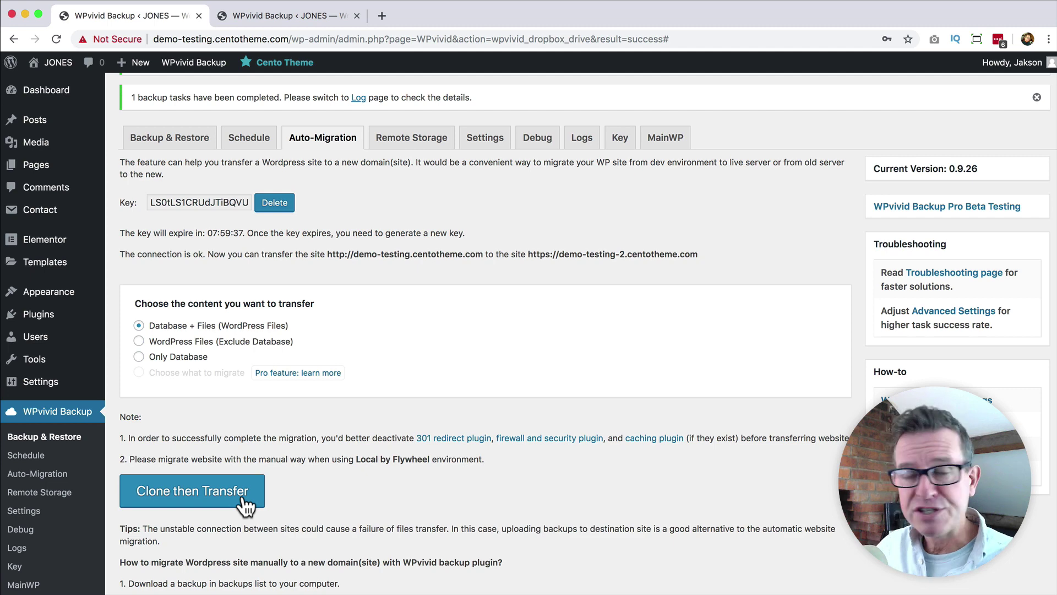
click(229, 490)
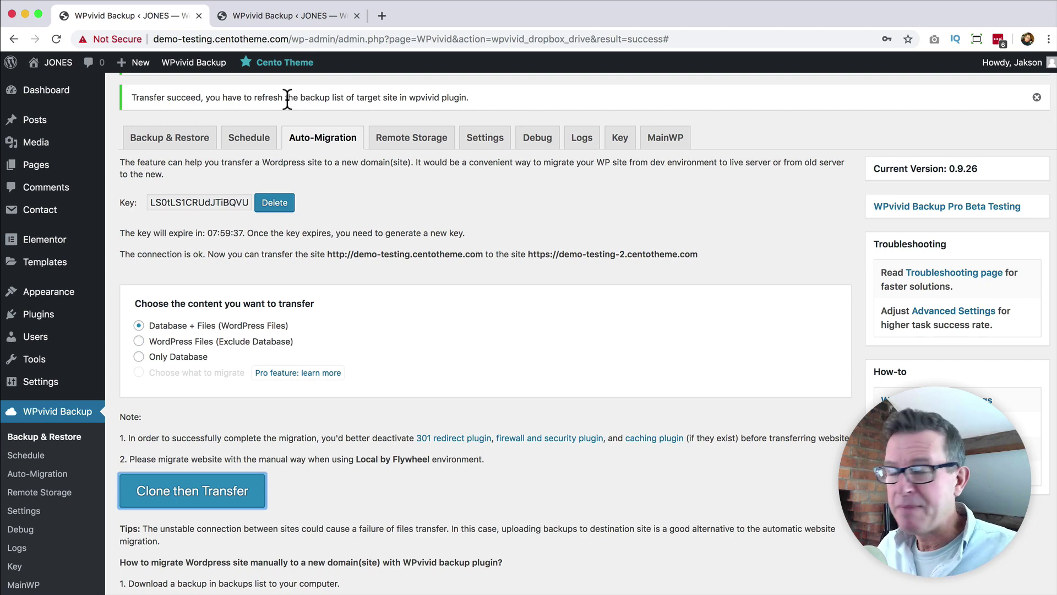
Scan for uploaded or received backups in the target site's WPvivid Backup & Restore section.
click(326, 15)
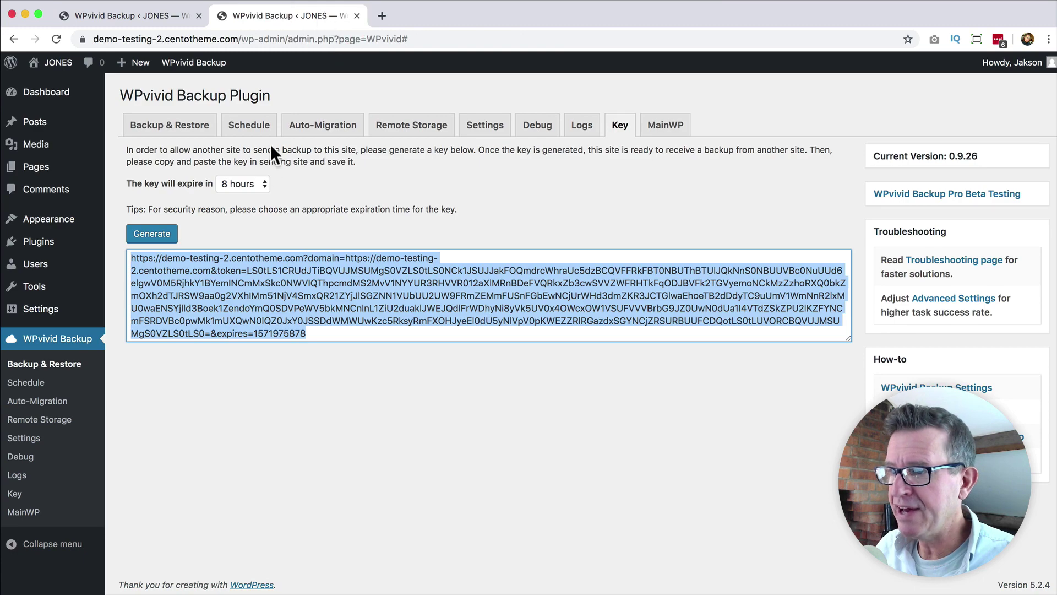
click(167, 125)
scroll(353, 186, down, 5)
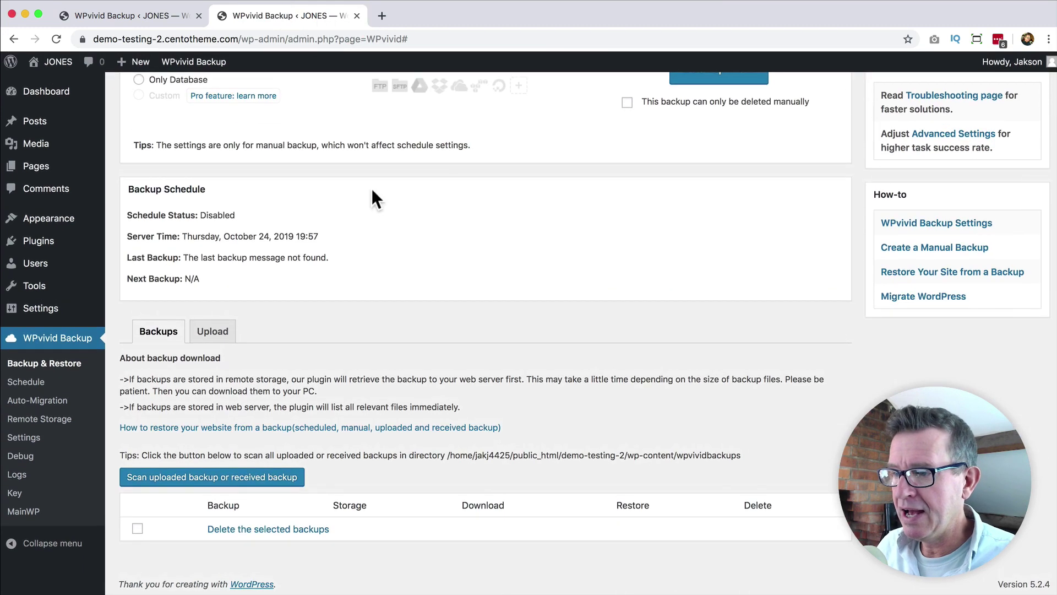
click(228, 482)
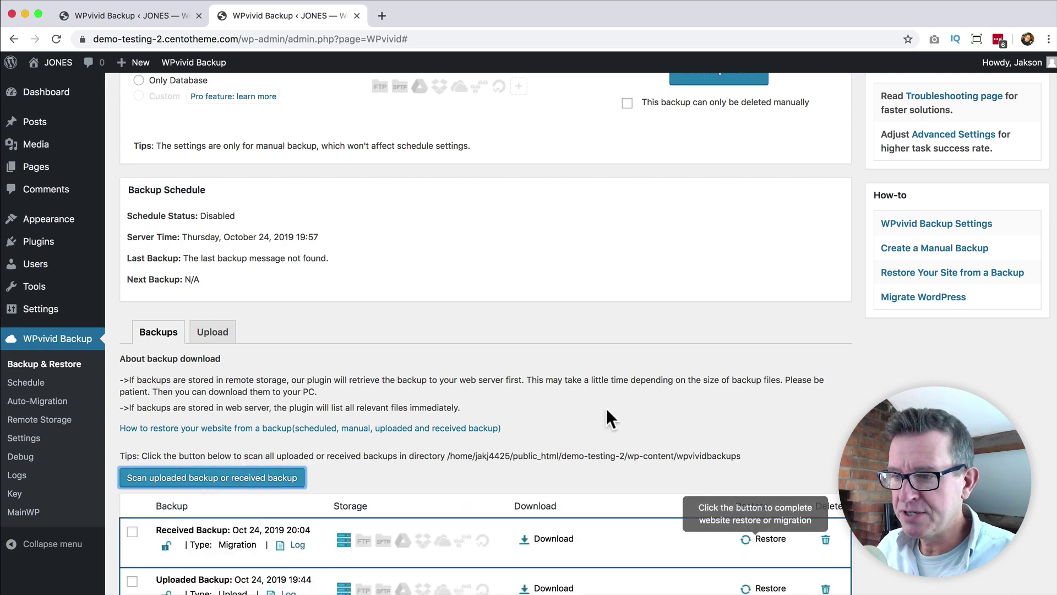
scroll(609, 418, down, 2)
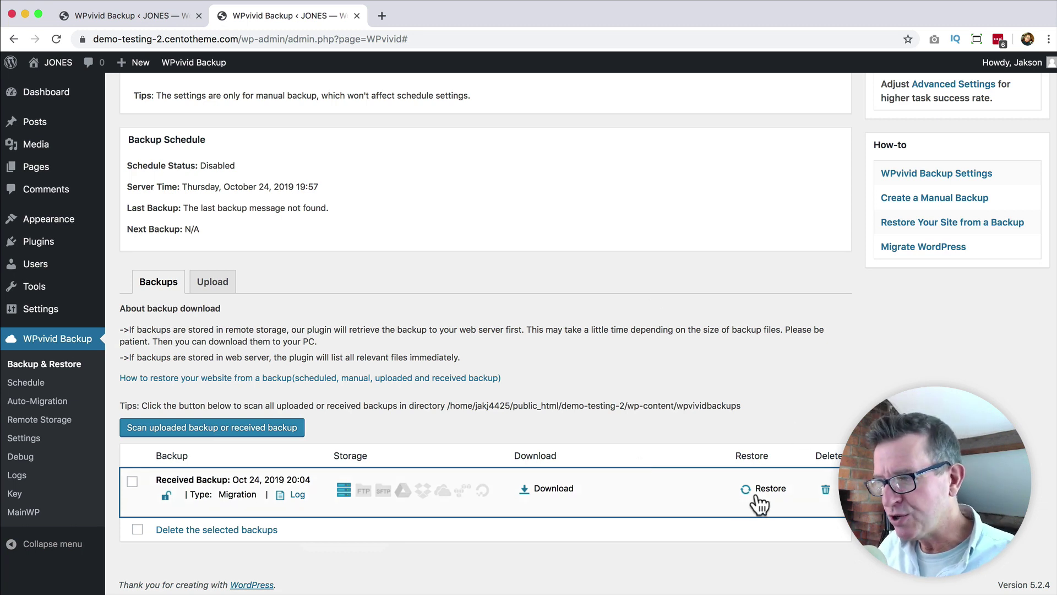
Check the target site's front page in Firefox and restore the received Oct 24, 2019 20:04 migration backup onto the target site, confirming the restoration.
key(super+Tab)
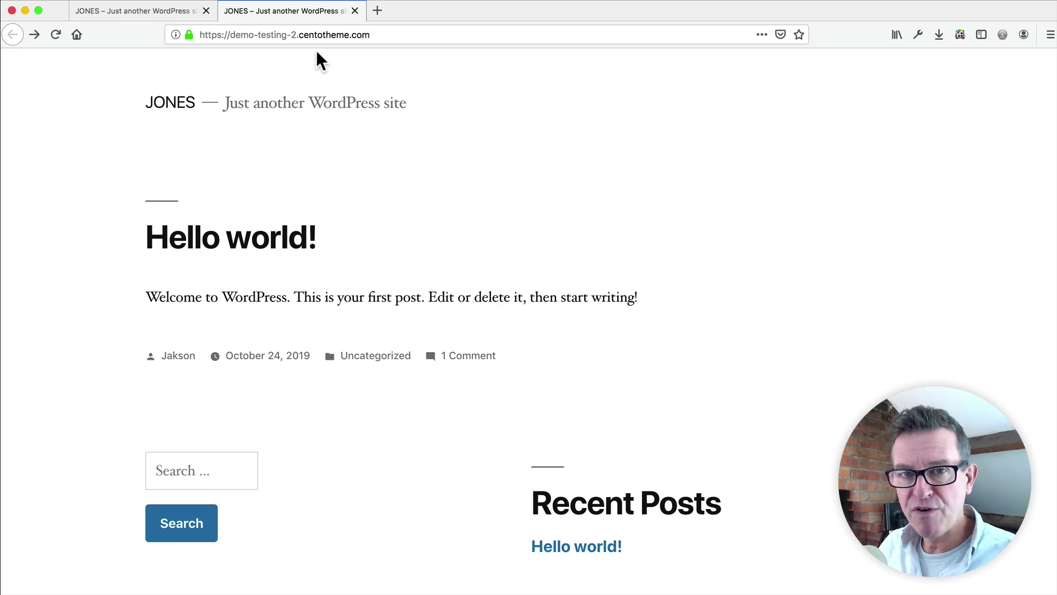
key(super+Tab)
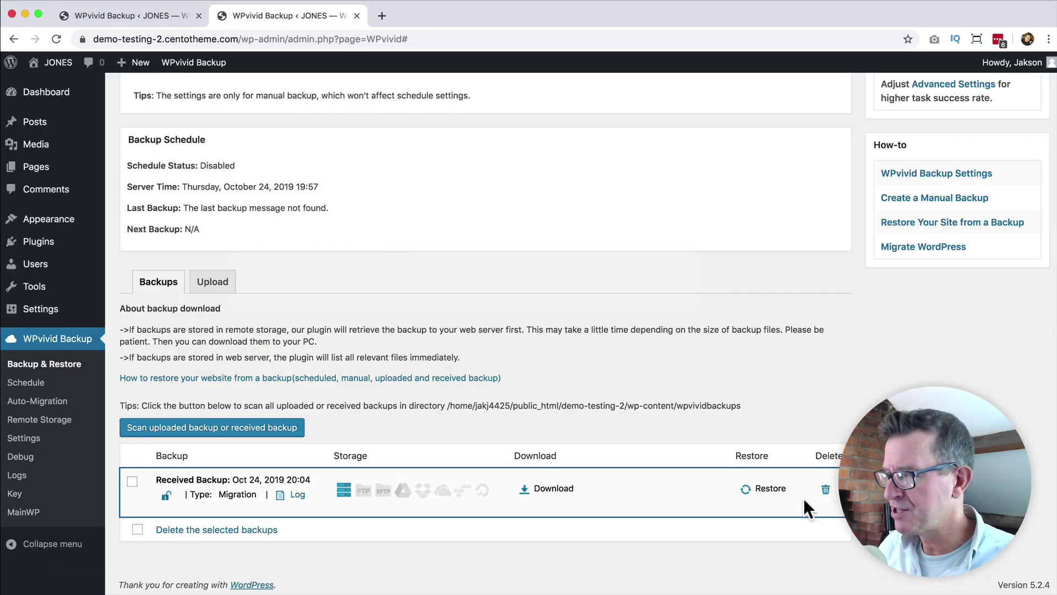
click(771, 488)
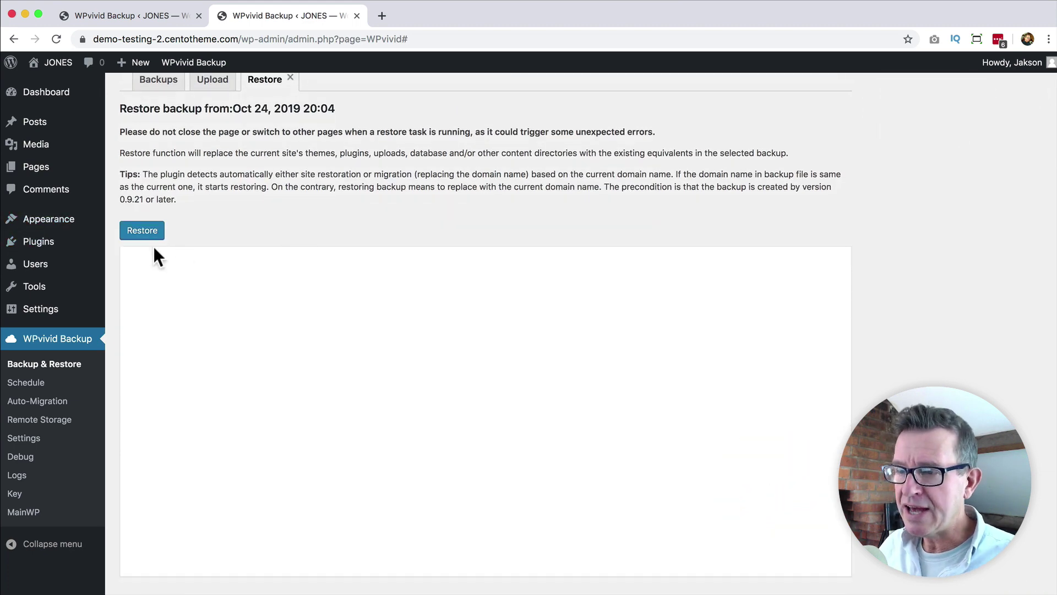
click(144, 232)
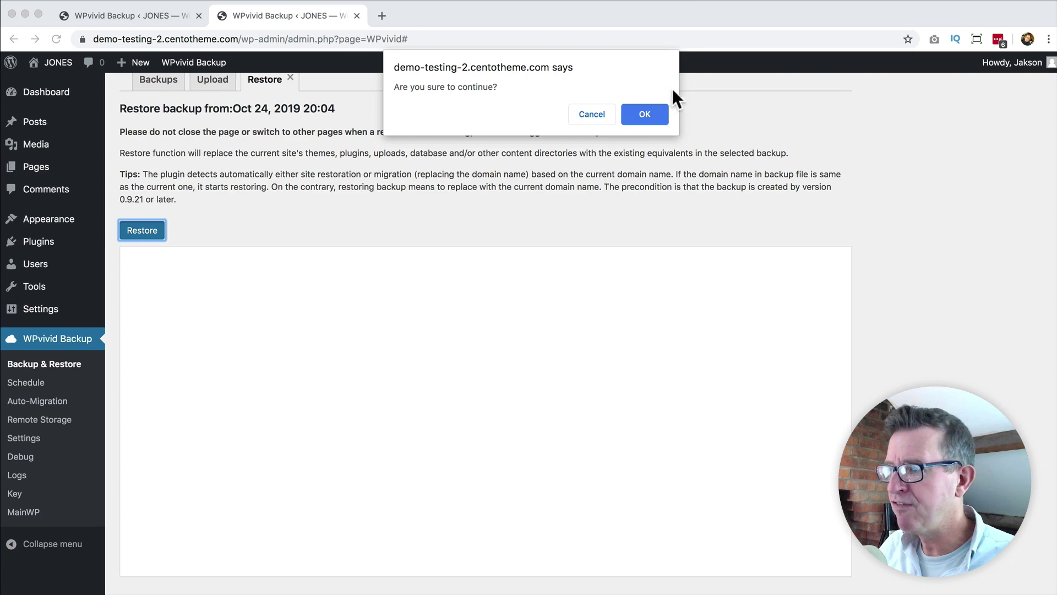
click(652, 116)
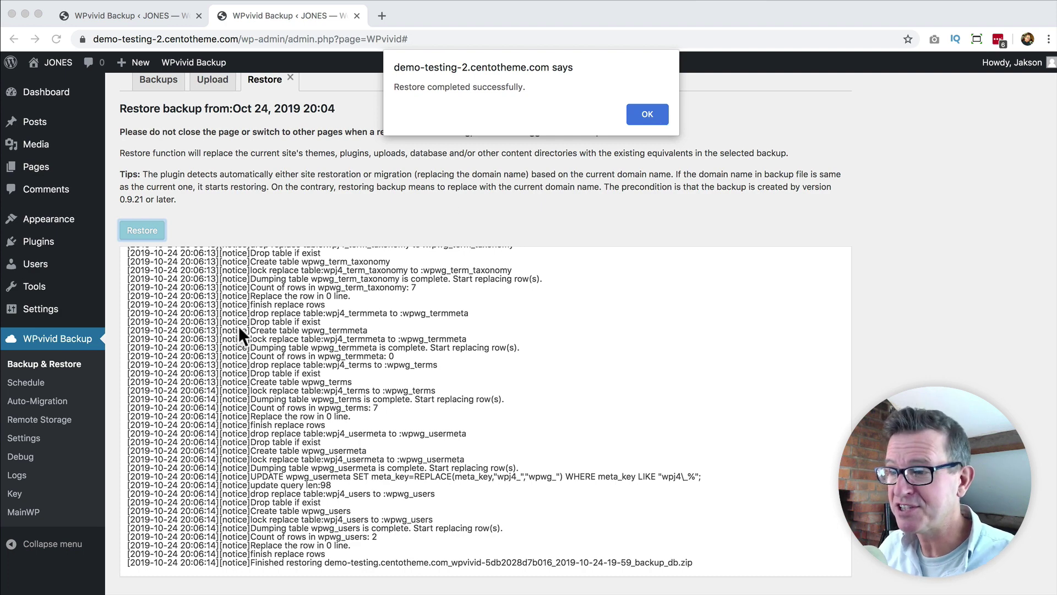
key(super+Tab)
key(super+Tab)
click(647, 114)
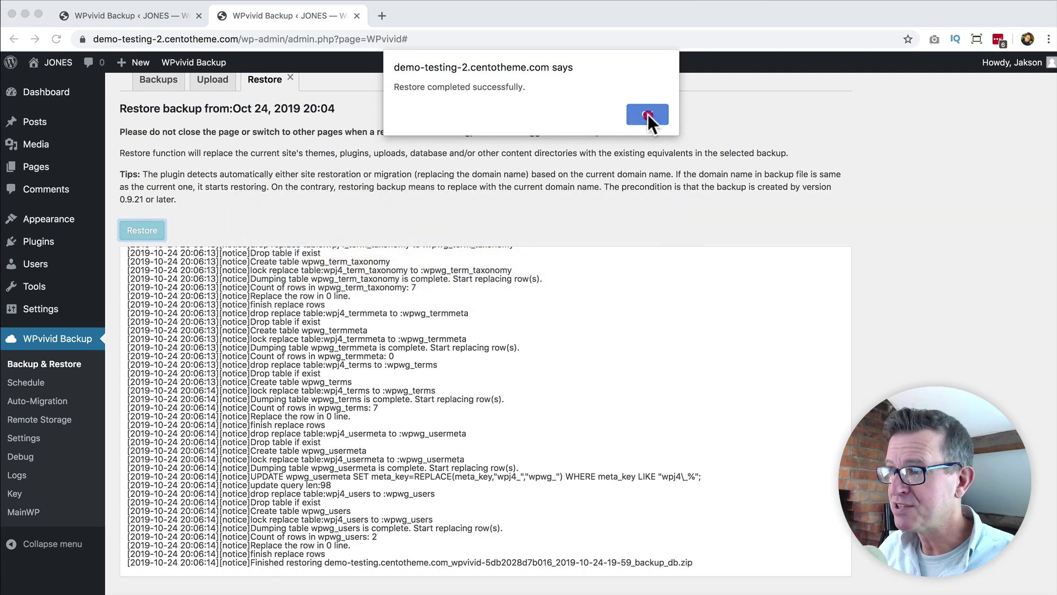
Log in to the target site's WordPress admin with the prefilled credentials.
key(super+Tab)
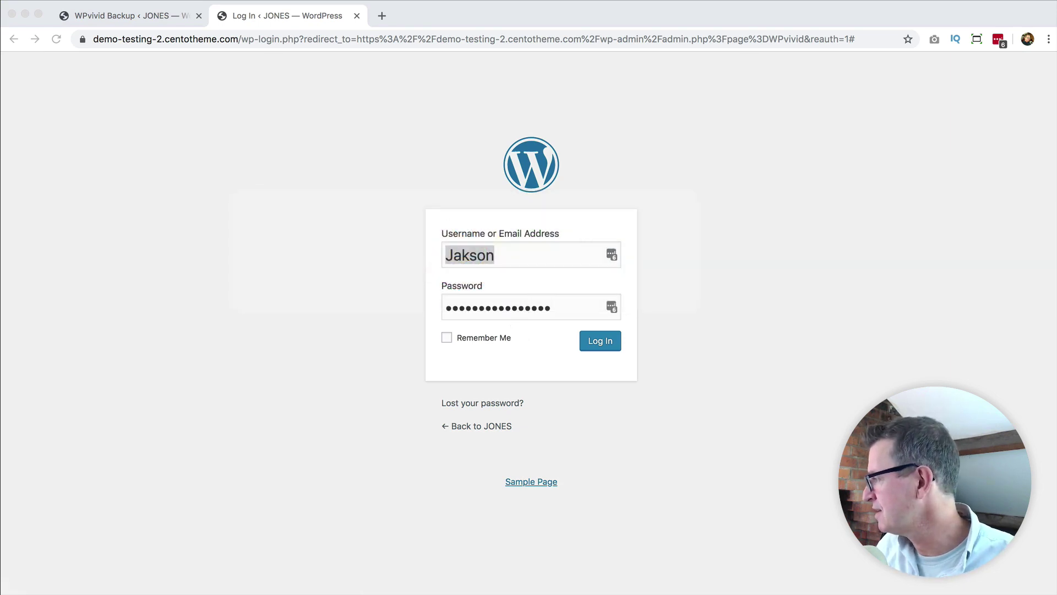
click(601, 340)
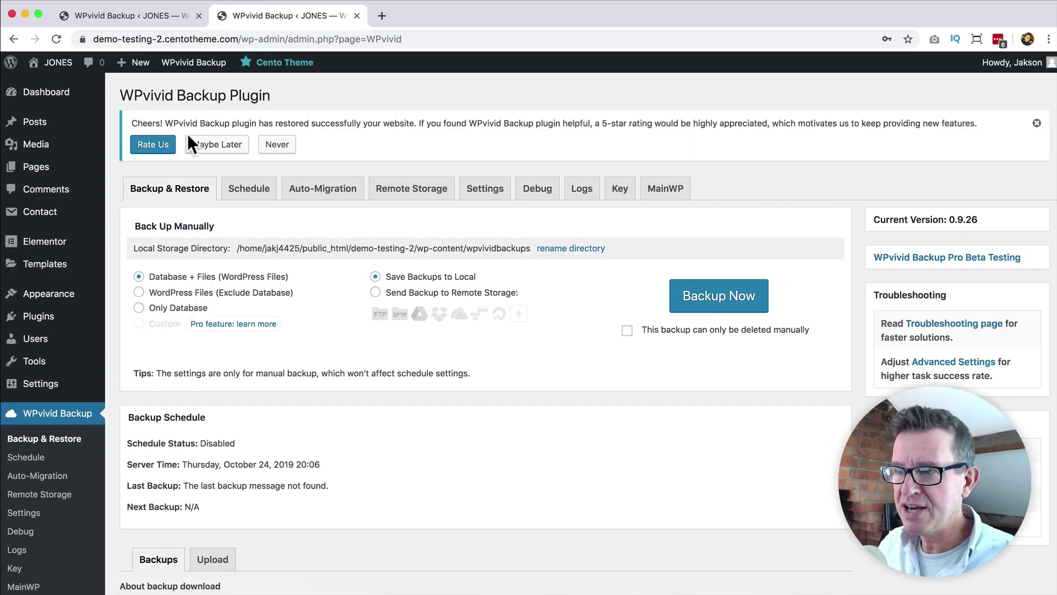
Switch to Firefox and reload the target site's home page to check the auto-migration.
key(super+Tab)
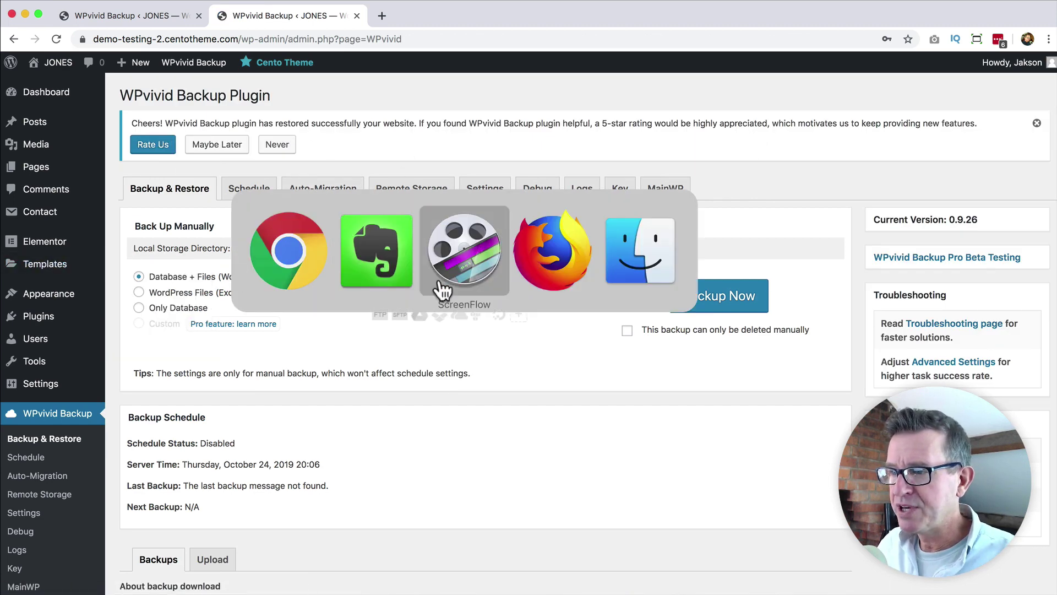
key(super+r)
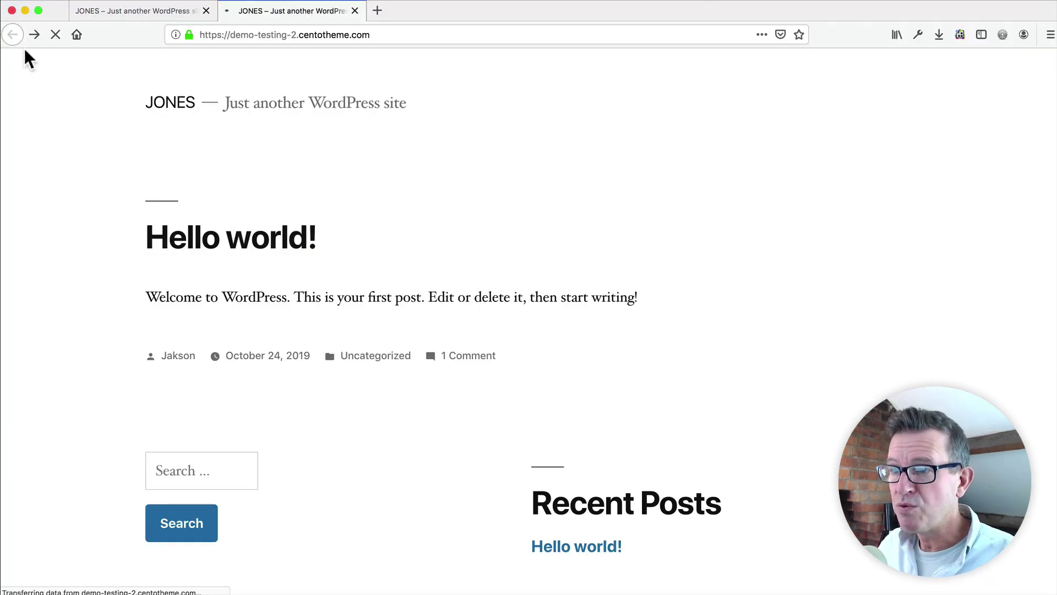